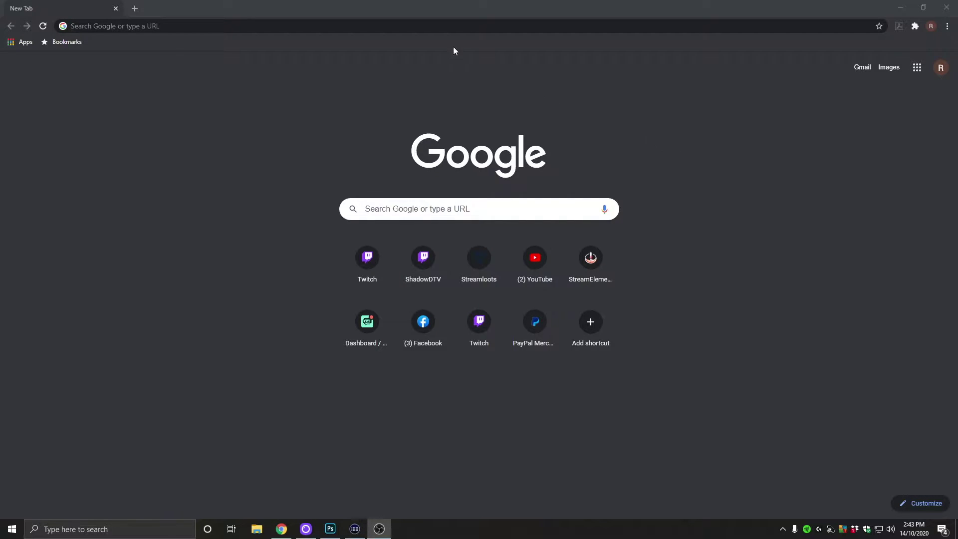
Search for 'stream deck', open elgato.com and accept all cookies
{"action": "left_click", "coordinate": [467, 25]}
{"action": "type", "text": "s"}
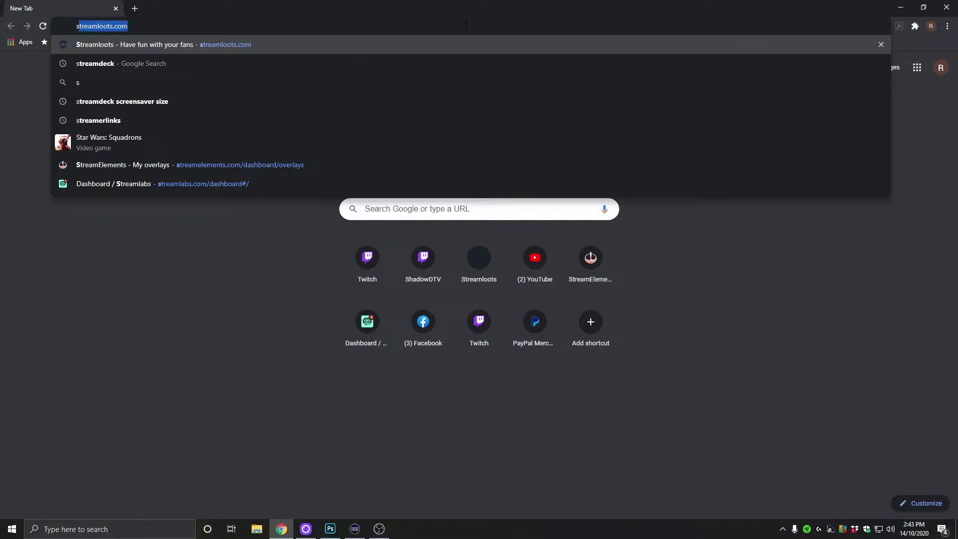
{"action": "type", "text": "tream deck"}
{"action": "key", "text": "Return"}
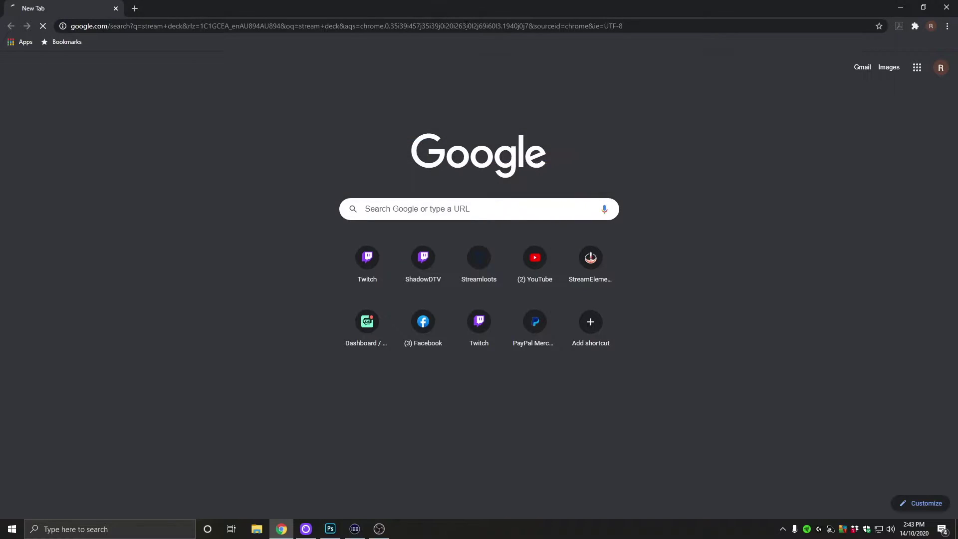
{"action": "left_click", "coordinate": [149, 291]}
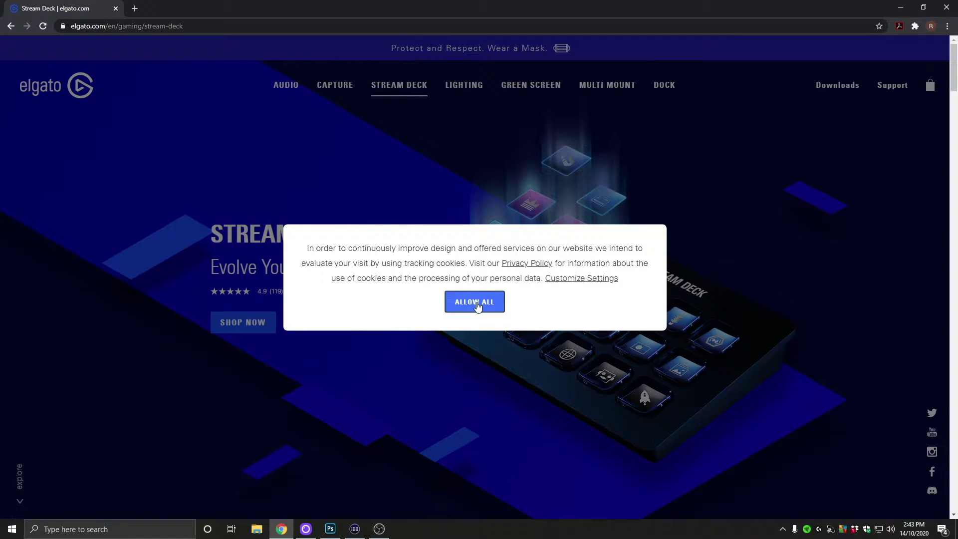
{"action": "left_click", "coordinate": [475, 302]}
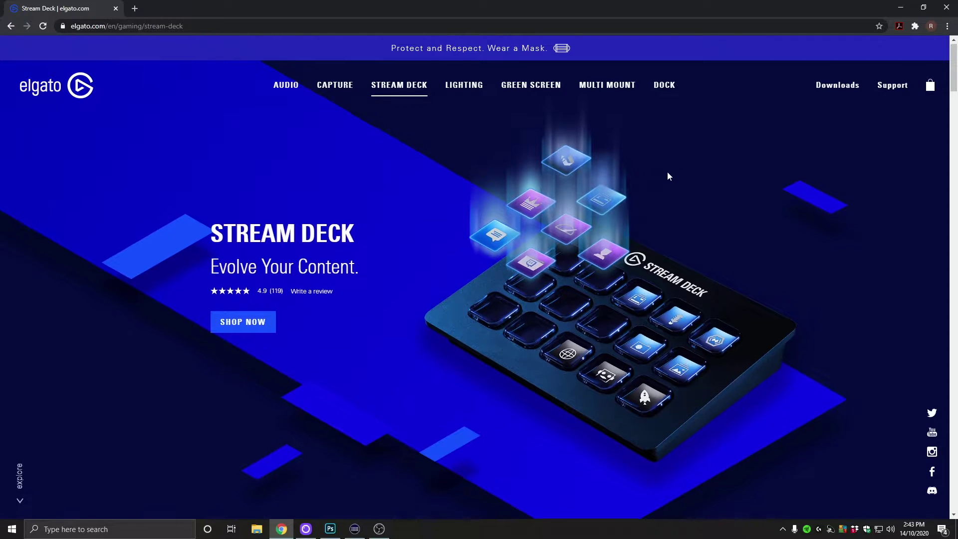
Go to the Elgato Downloads page and choose Stream Deck as the product
{"action": "left_click", "coordinate": [835, 85]}
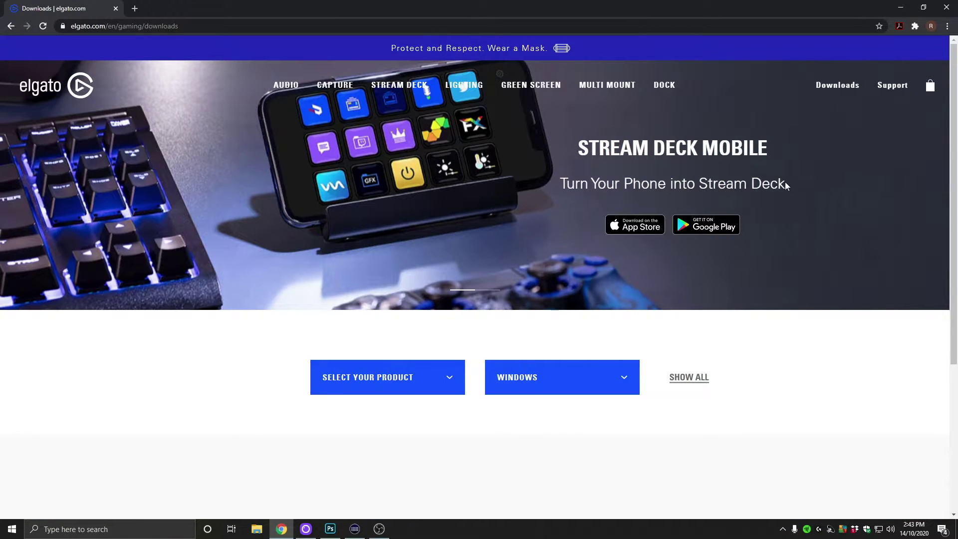
{"action": "scroll", "coordinate": [477, 285], "scroll_direction": "down", "scroll_amount": 2}
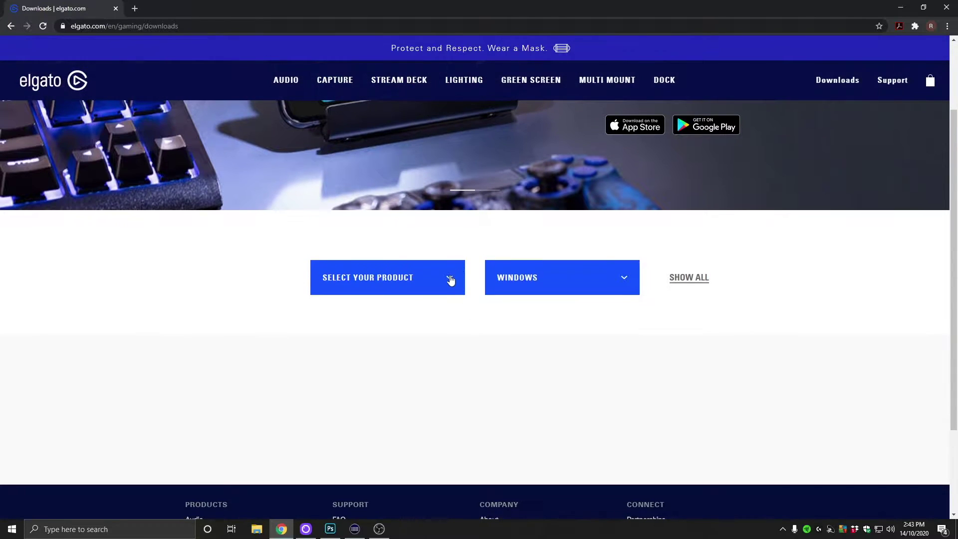
{"action": "left_click", "coordinate": [449, 278]}
{"action": "scroll", "coordinate": [403, 349], "scroll_direction": "down", "scroll_amount": 4}
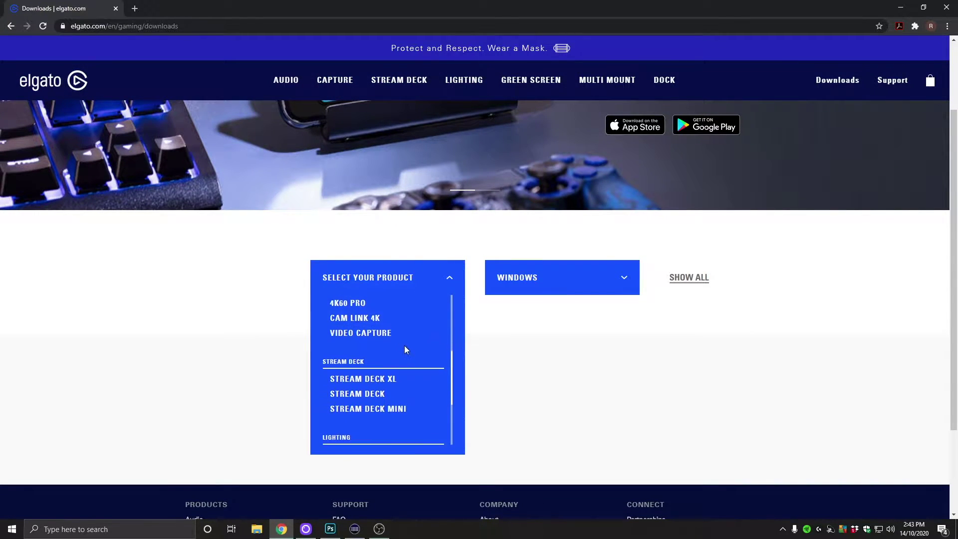
{"action": "scroll", "coordinate": [379, 350], "scroll_direction": "down", "scroll_amount": 1}
{"action": "scroll", "coordinate": [385, 344], "scroll_direction": "up", "scroll_amount": 2}
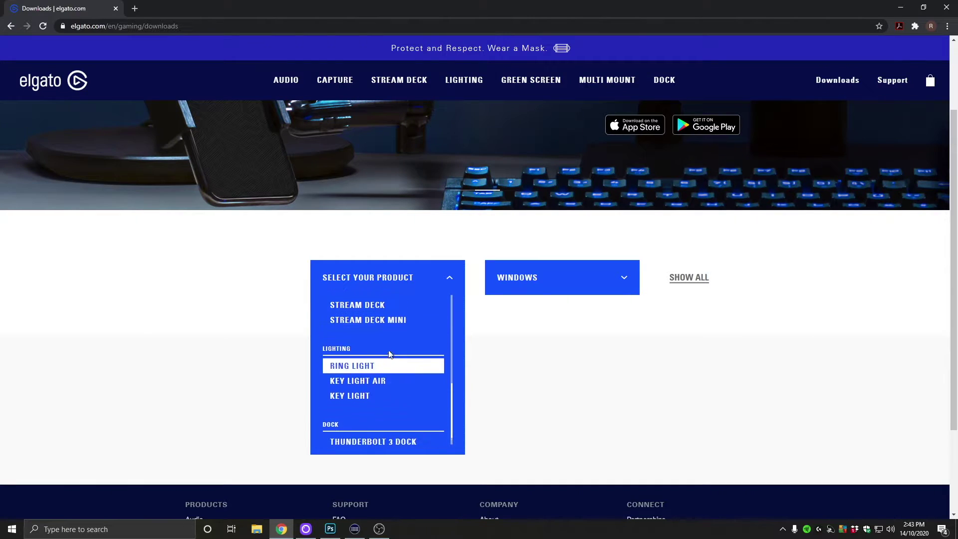
{"action": "left_click", "coordinate": [383, 337]}
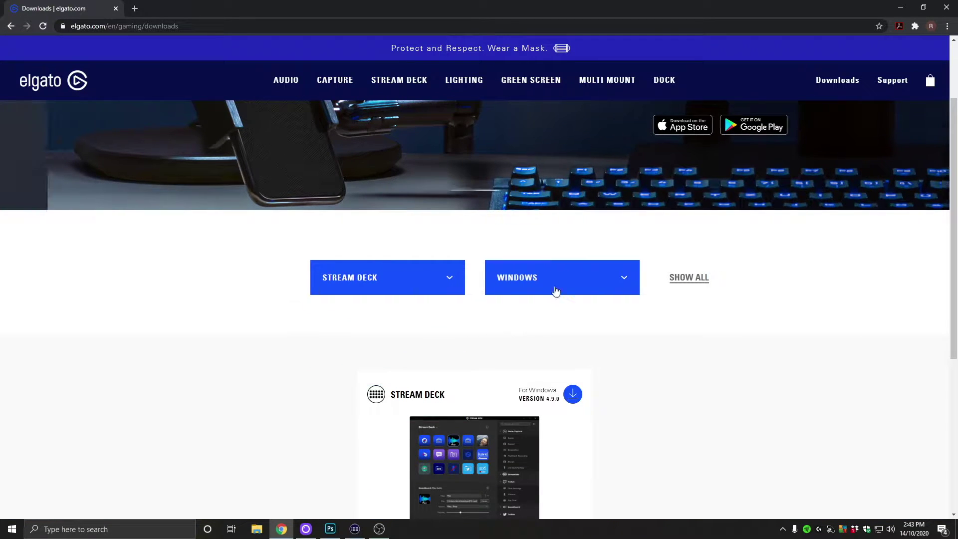
{"action": "scroll", "coordinate": [619, 292], "scroll_direction": "down", "scroll_amount": 3}
{"action": "scroll", "coordinate": [499, 320], "scroll_direction": "up", "scroll_amount": 2}
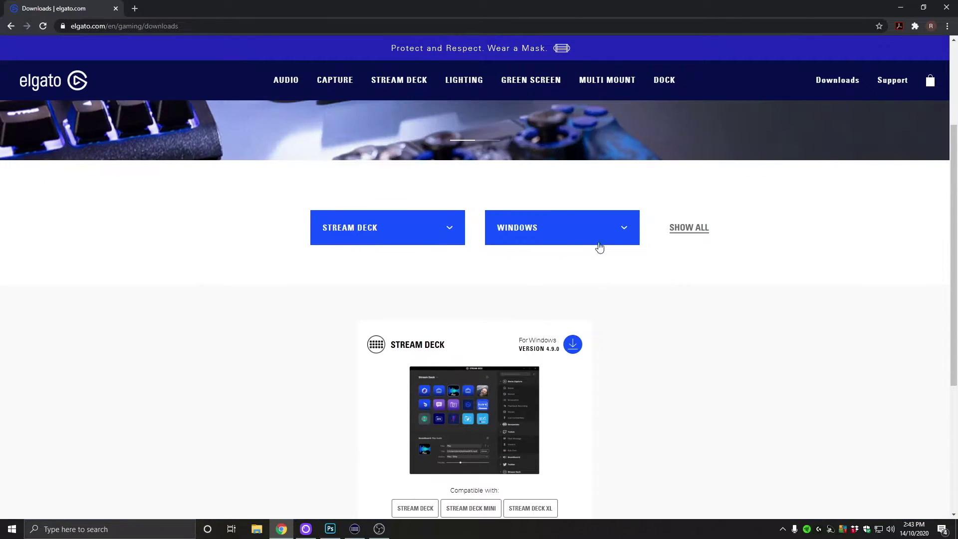
Download the Windows Stream Deck 4.9.0 installer and switch to the Stream Deck app
{"action": "left_click", "coordinate": [598, 242]}
{"action": "left_click", "coordinate": [530, 253]}
{"action": "scroll", "coordinate": [614, 290], "scroll_direction": "down", "scroll_amount": 2}
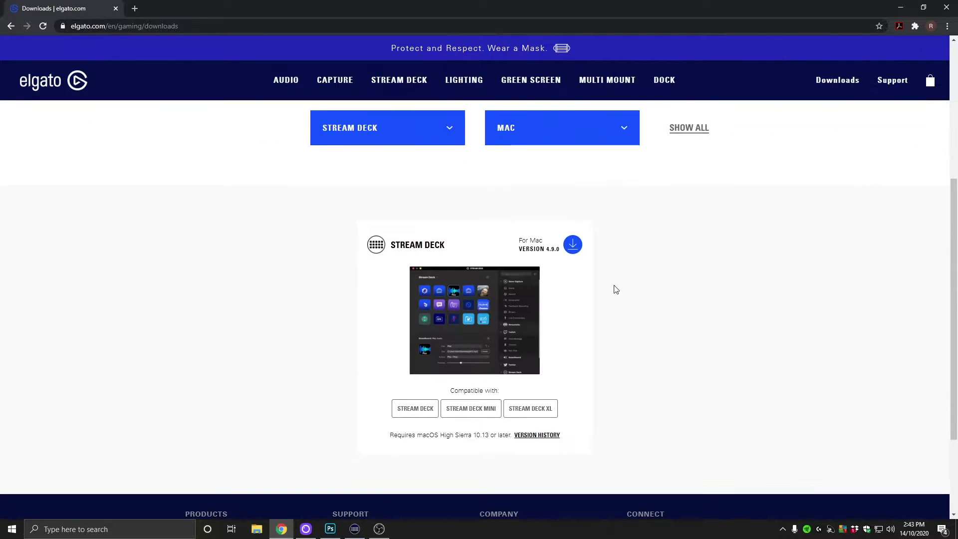
{"action": "scroll", "coordinate": [615, 288], "scroll_direction": "up", "scroll_amount": 1}
{"action": "left_click", "coordinate": [550, 181]}
{"action": "left_click", "coordinate": [544, 215]}
{"action": "scroll", "coordinate": [631, 252], "scroll_direction": "down", "scroll_amount": 1}
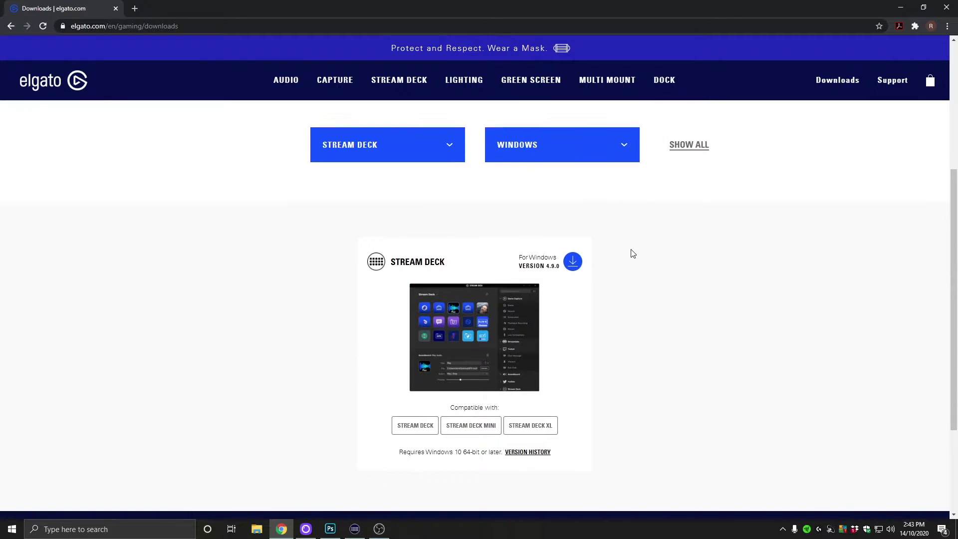
{"action": "left_click", "coordinate": [573, 255]}
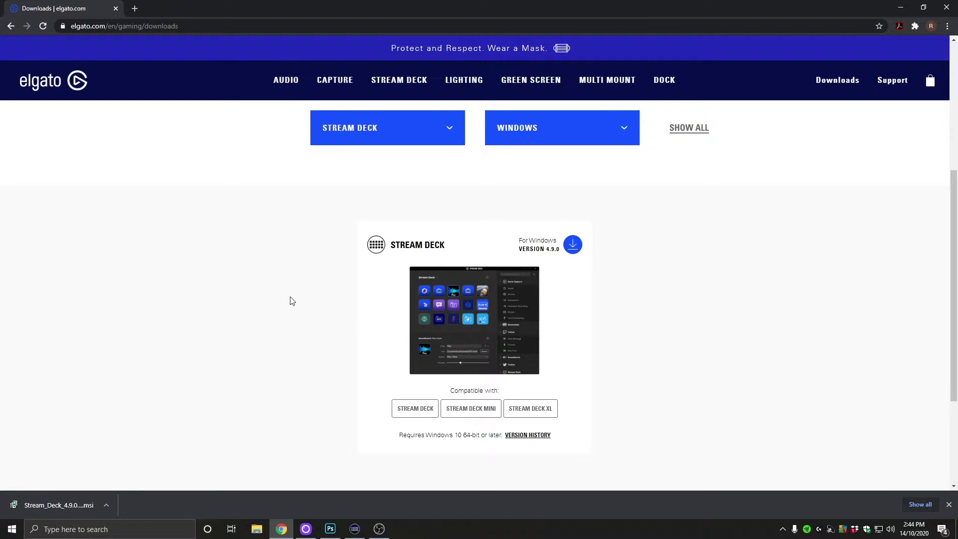
{"action": "left_click", "coordinate": [355, 529]}
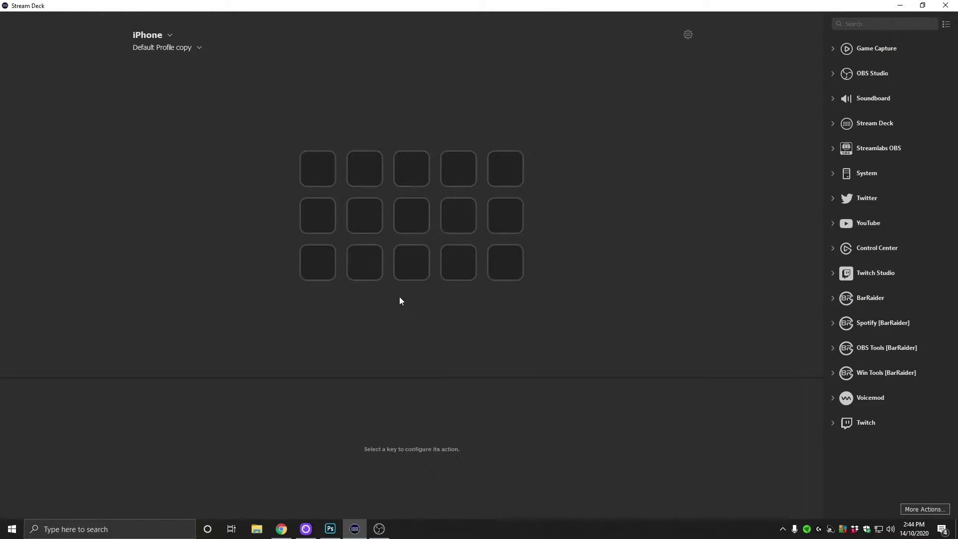
{"action": "left_click", "coordinate": [171, 36]}
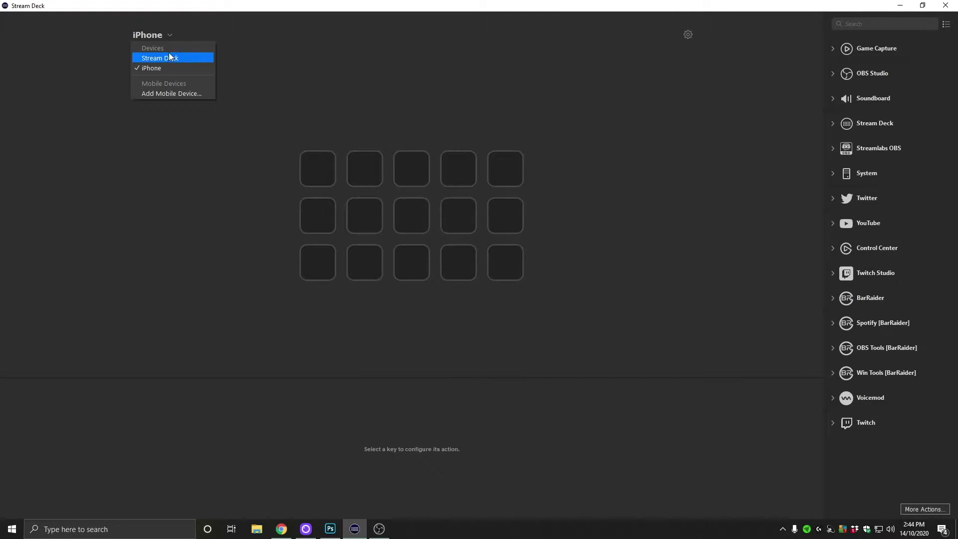
{"action": "left_click", "coordinate": [172, 69]}
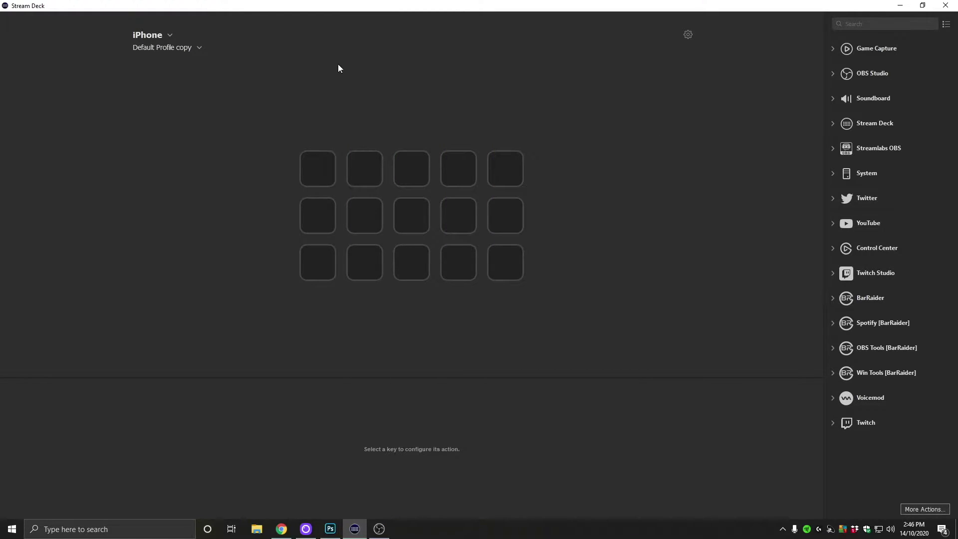
Add the phone as mobile device iPhone 1, copying profiles, then delete its WELCOME website key
{"action": "left_click", "coordinate": [172, 34]}
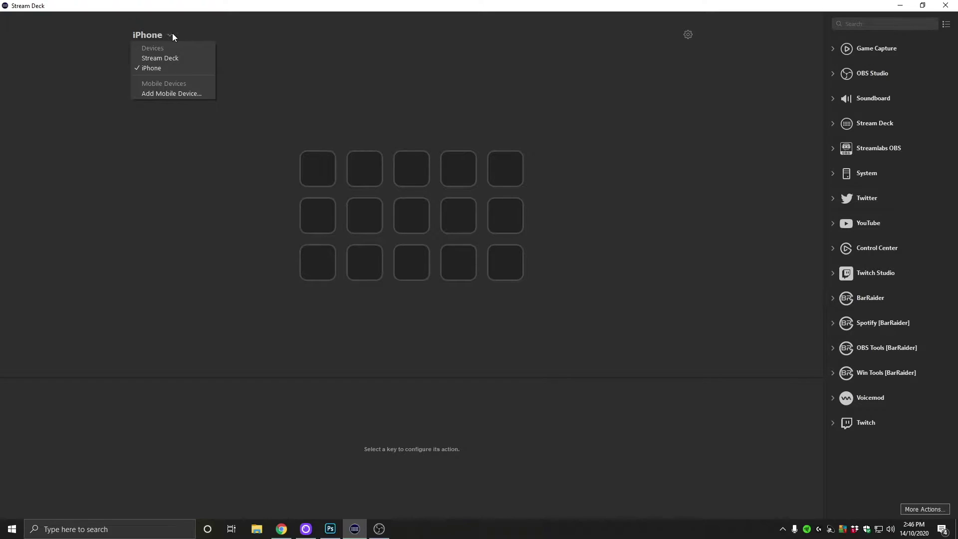
{"action": "left_click", "coordinate": [175, 95]}
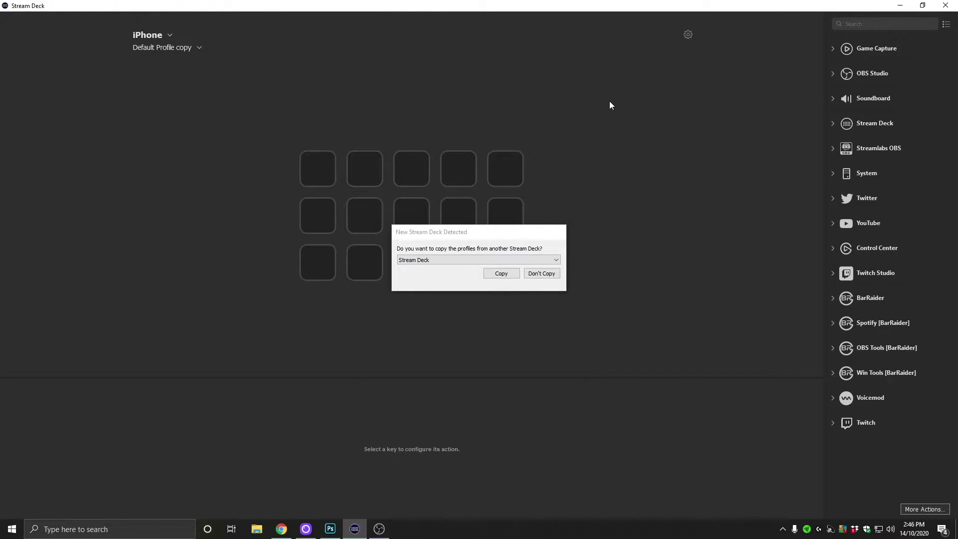
{"action": "left_click", "coordinate": [492, 244]}
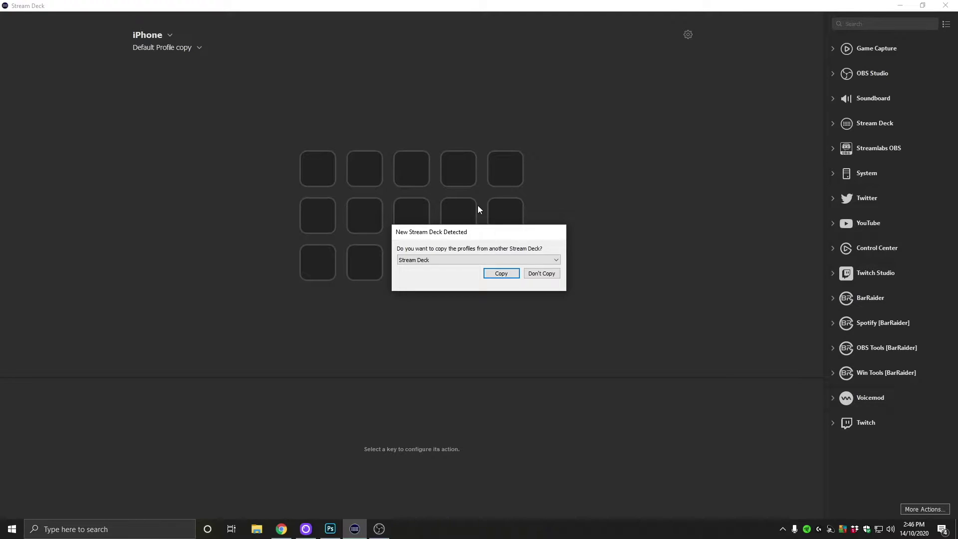
{"action": "key", "text": "Return"}
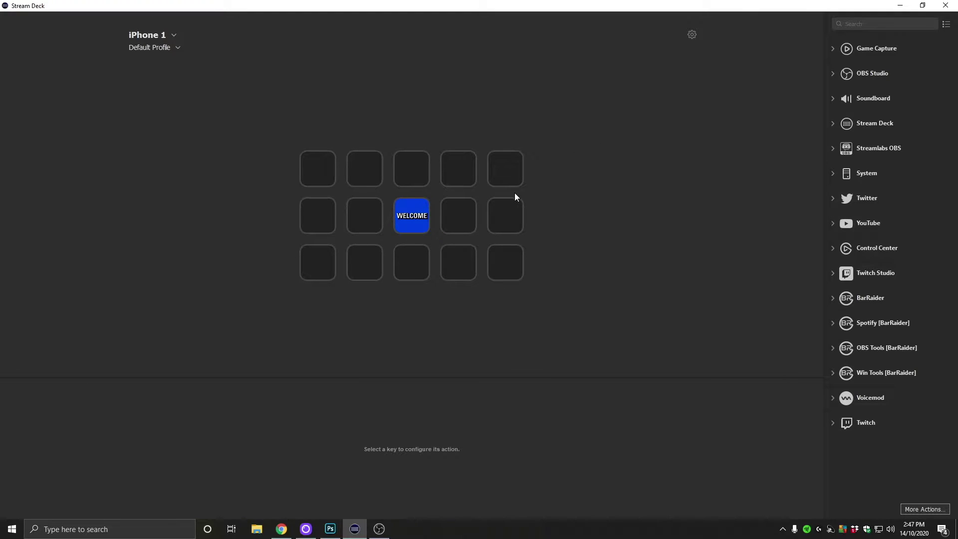
{"action": "left_click", "coordinate": [408, 217]}
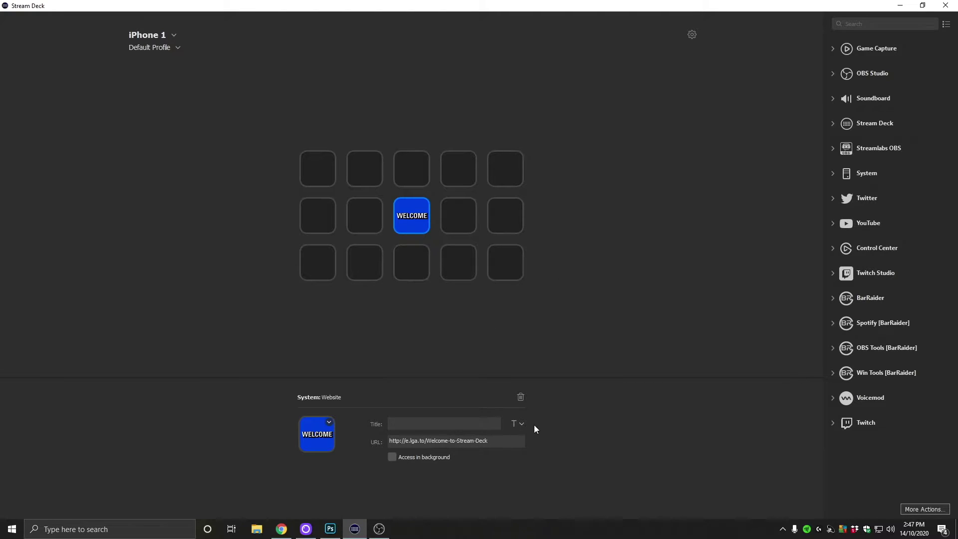
{"action": "key", "text": "Delete"}
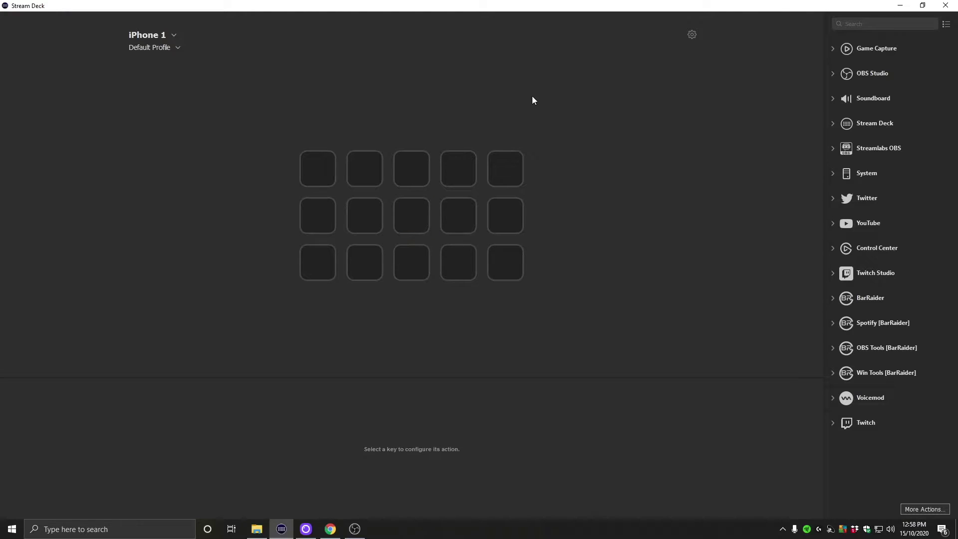
{"action": "left_click", "coordinate": [693, 34]}
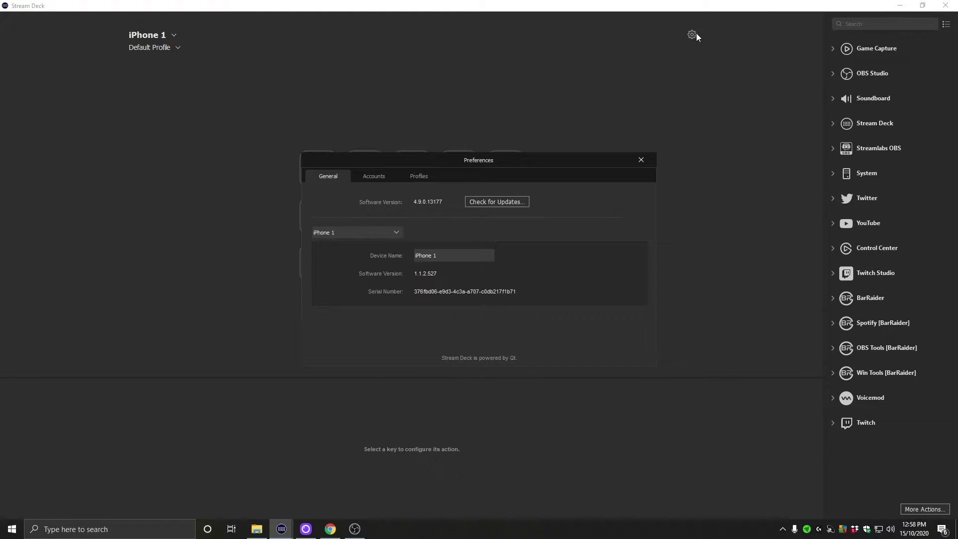
{"action": "left_click", "coordinate": [374, 176]}
{"action": "left_click", "coordinate": [351, 206]}
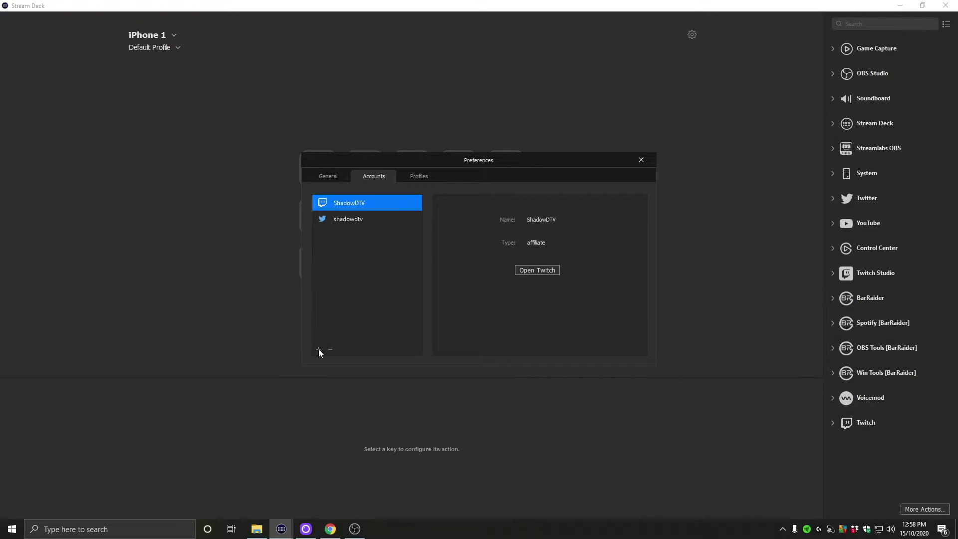
{"action": "left_click", "coordinate": [347, 219]}
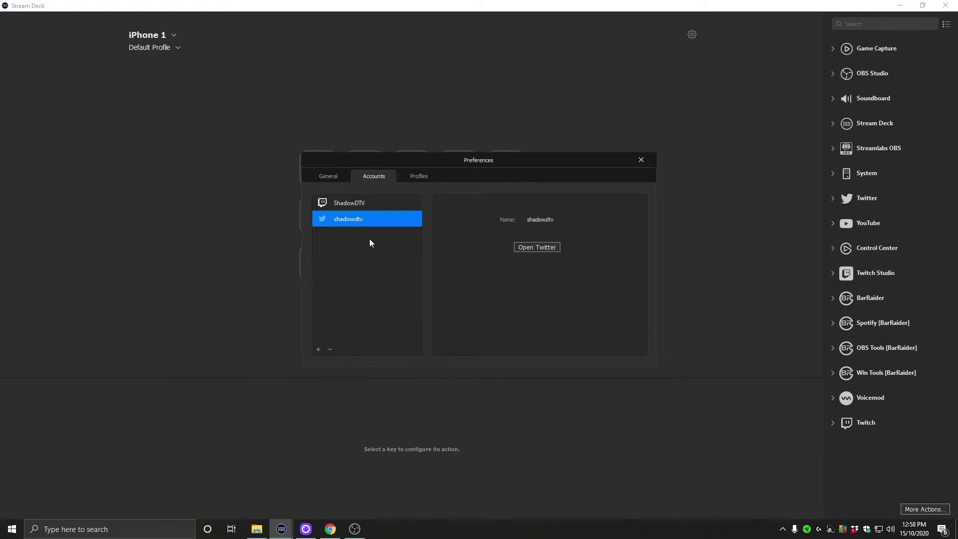
{"action": "left_click", "coordinate": [318, 349]}
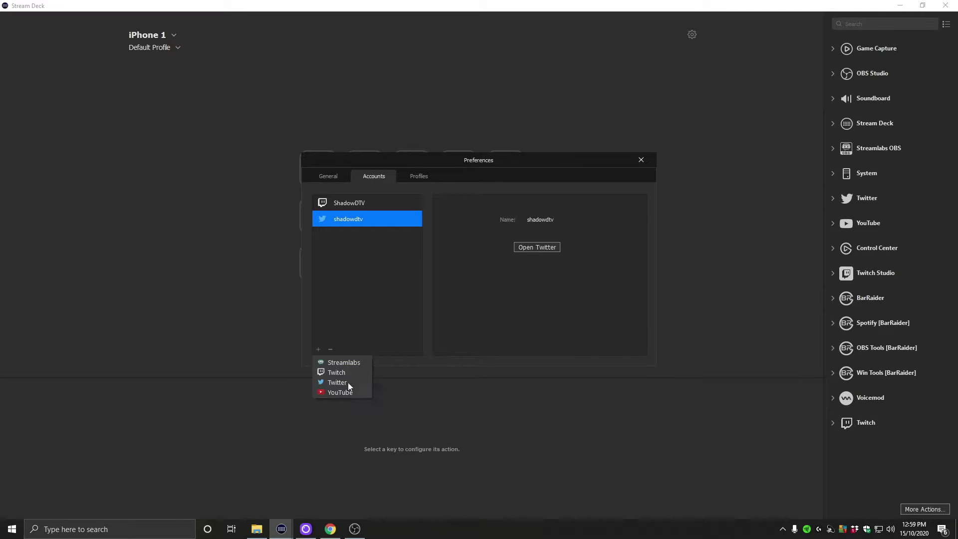
{"action": "left_click", "coordinate": [580, 216]}
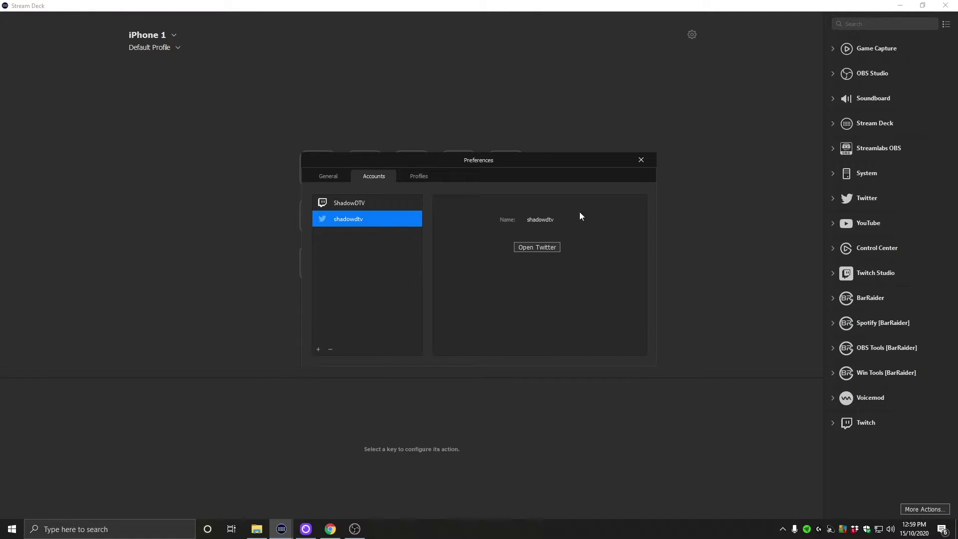
{"action": "left_click", "coordinate": [642, 160]}
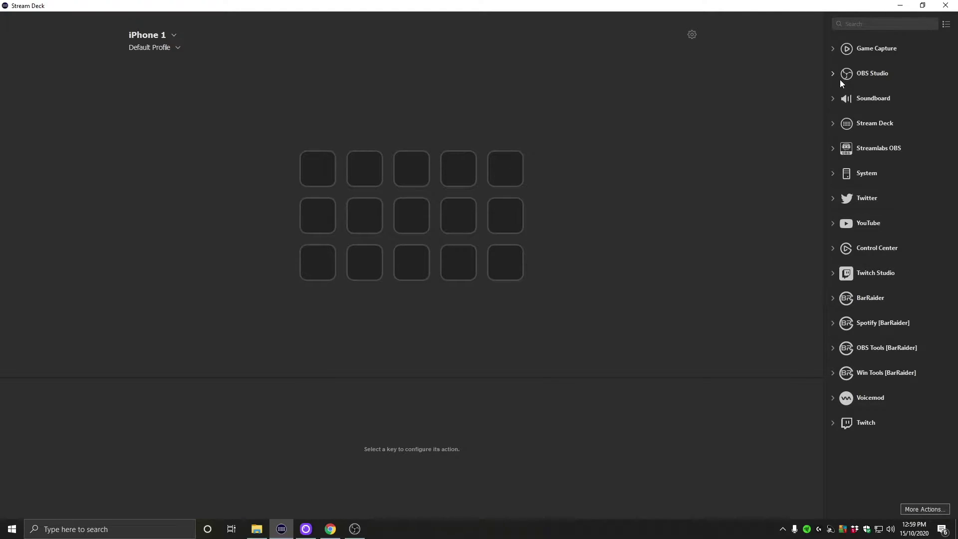
Add an OBS Studio Scene key set to the Intro scene and titled Intro
{"action": "left_click", "coordinate": [848, 153]}
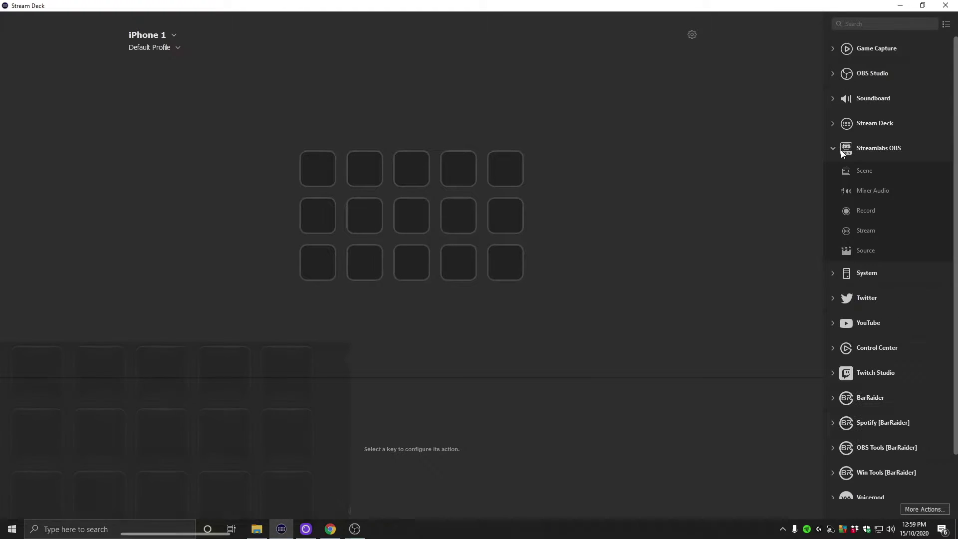
{"action": "left_click", "coordinate": [841, 146]}
{"action": "left_click", "coordinate": [839, 74]}
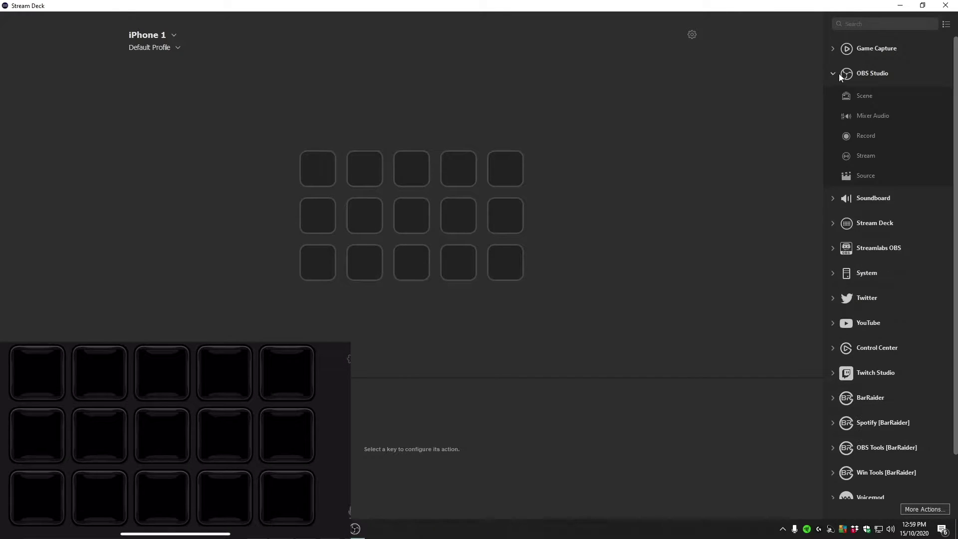
{"action": "left_click", "coordinate": [835, 74]}
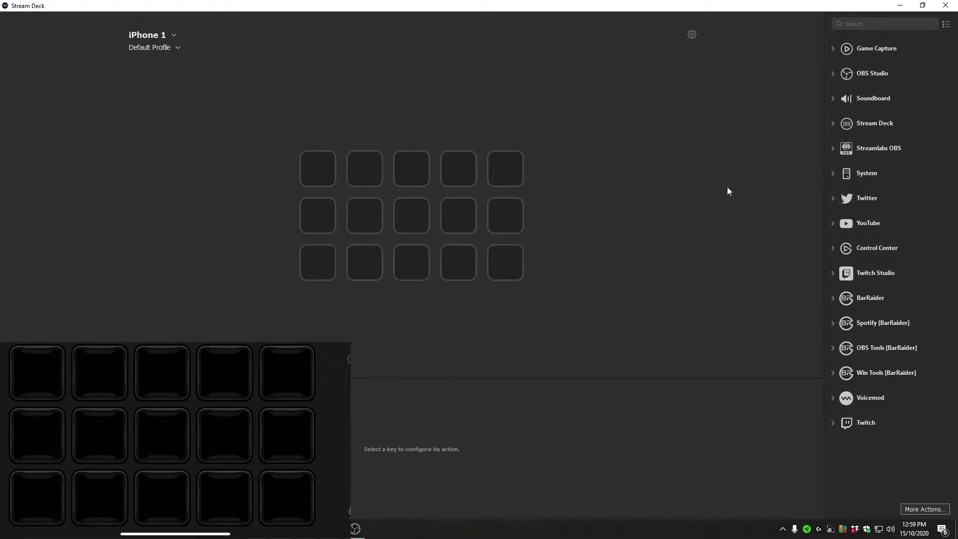
{"action": "left_click", "coordinate": [837, 73]}
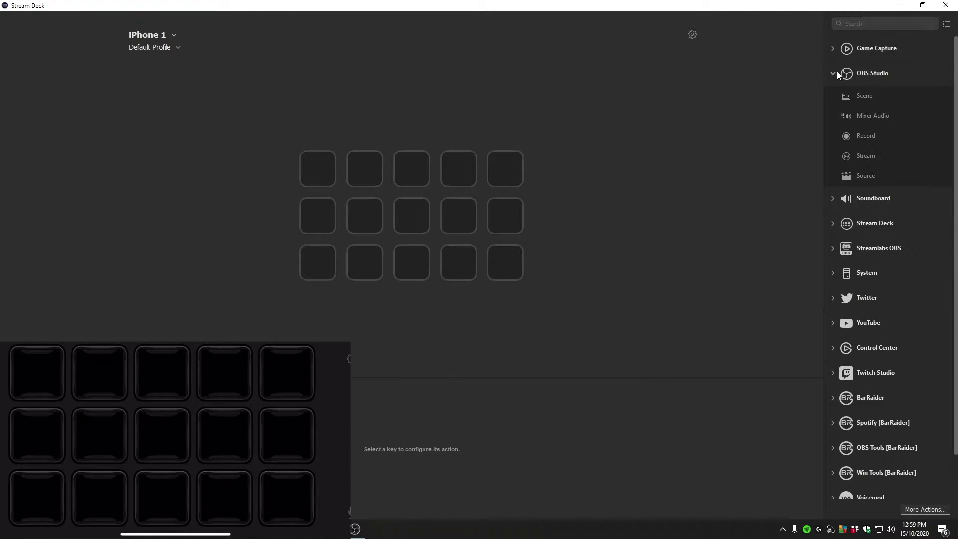
{"action": "left_click_drag", "start_coordinate": [869, 96], "coordinate": [317, 172]}
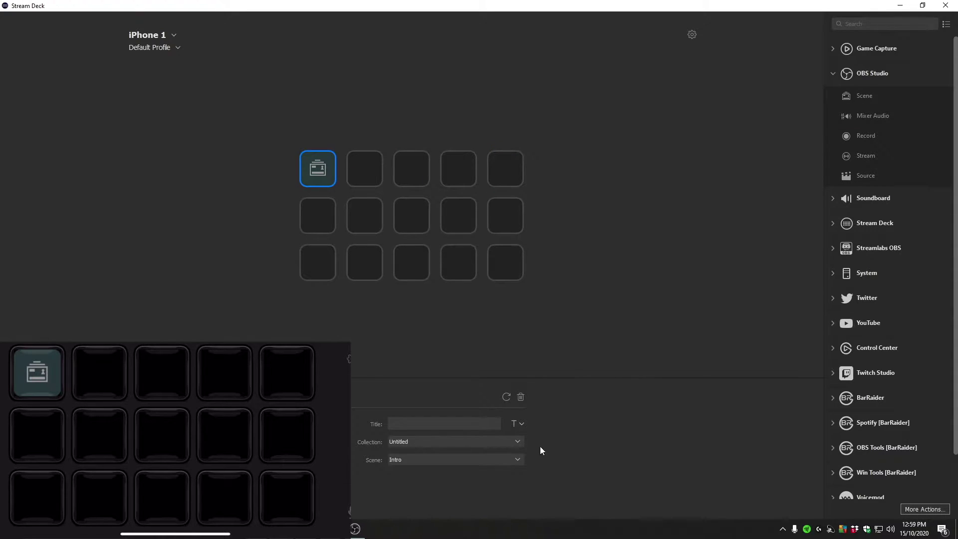
{"action": "left_click", "coordinate": [519, 443]}
{"action": "left_click", "coordinate": [454, 475]}
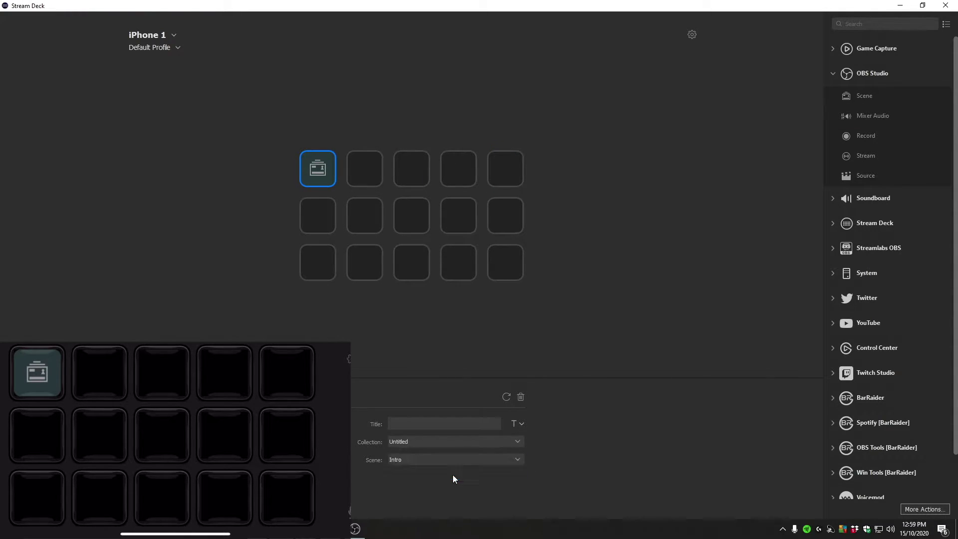
{"action": "left_click", "coordinate": [516, 462]}
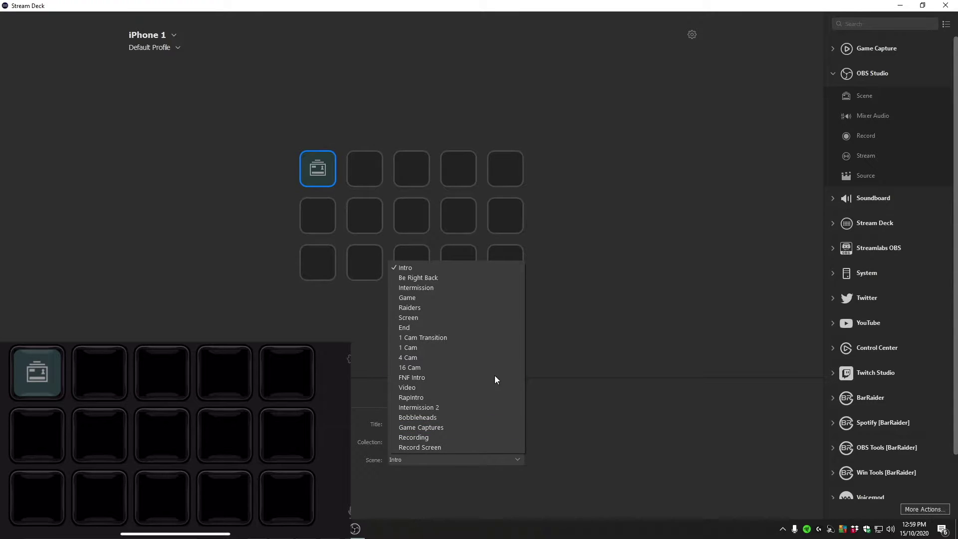
{"action": "left_click", "coordinate": [439, 268]}
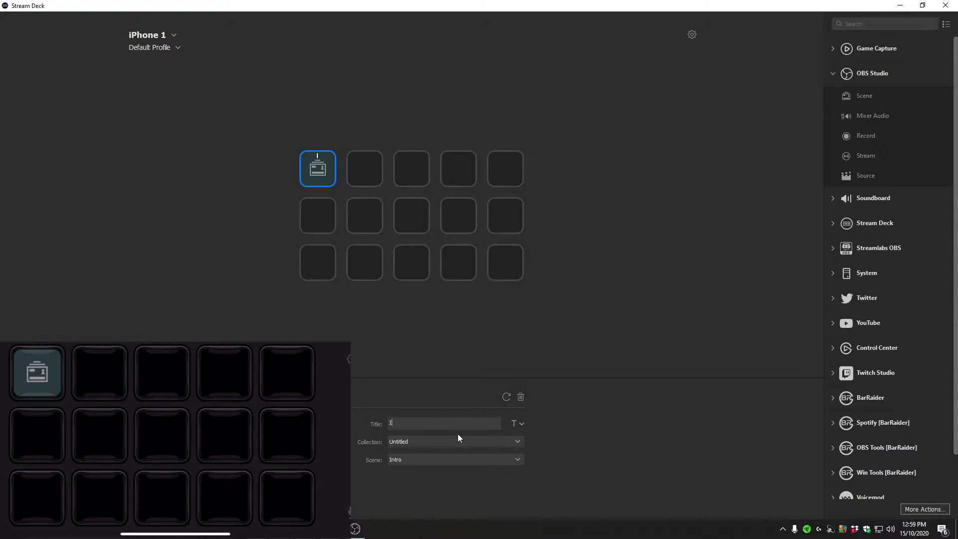
{"action": "type", "text": "Intro"}
{"action": "left_click", "coordinate": [458, 215]}
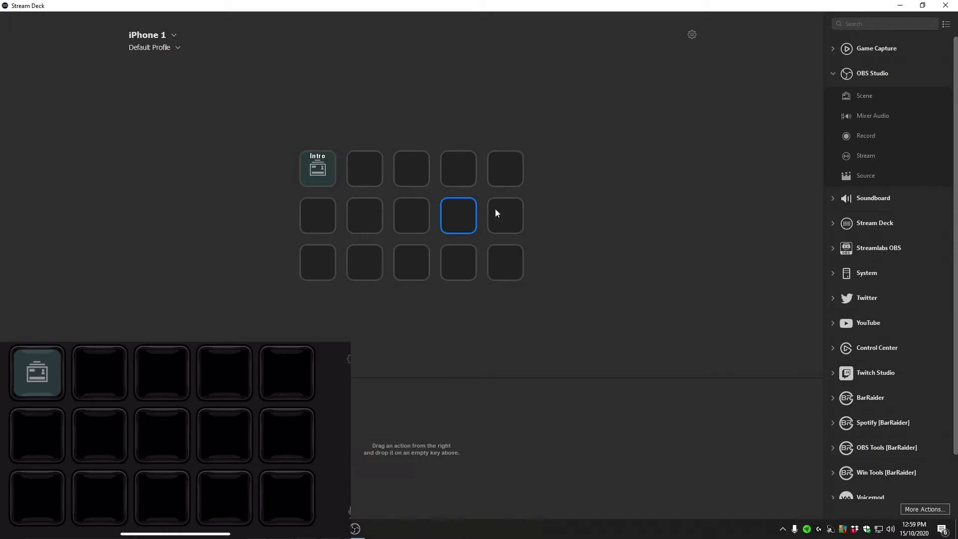
{"action": "left_click", "coordinate": [603, 215]}
{"action": "left_click", "coordinate": [331, 174]}
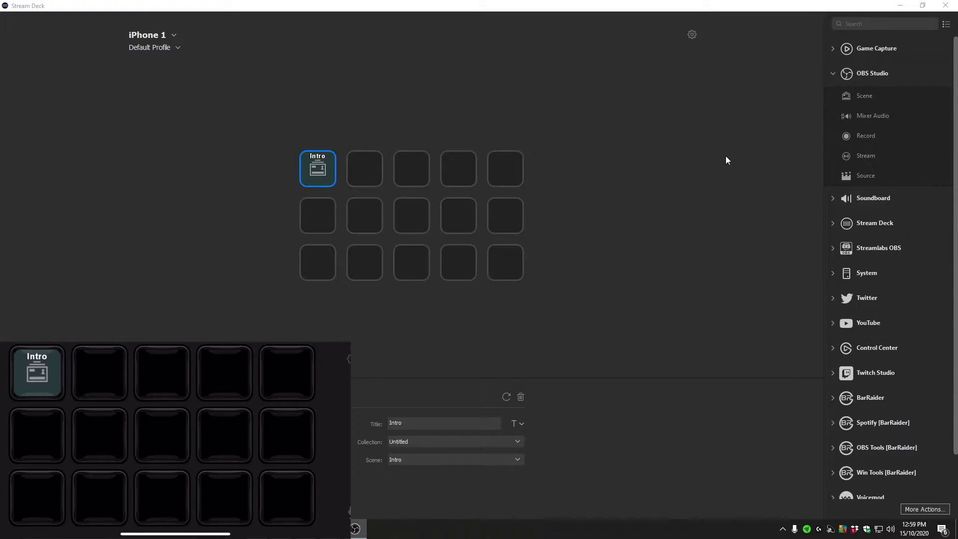
Add a second scene key for Be Right Back titled BRB, and test it
{"action": "left_click_drag", "start_coordinate": [880, 106], "coordinate": [367, 179]}
{"action": "left_click", "coordinate": [481, 460]}
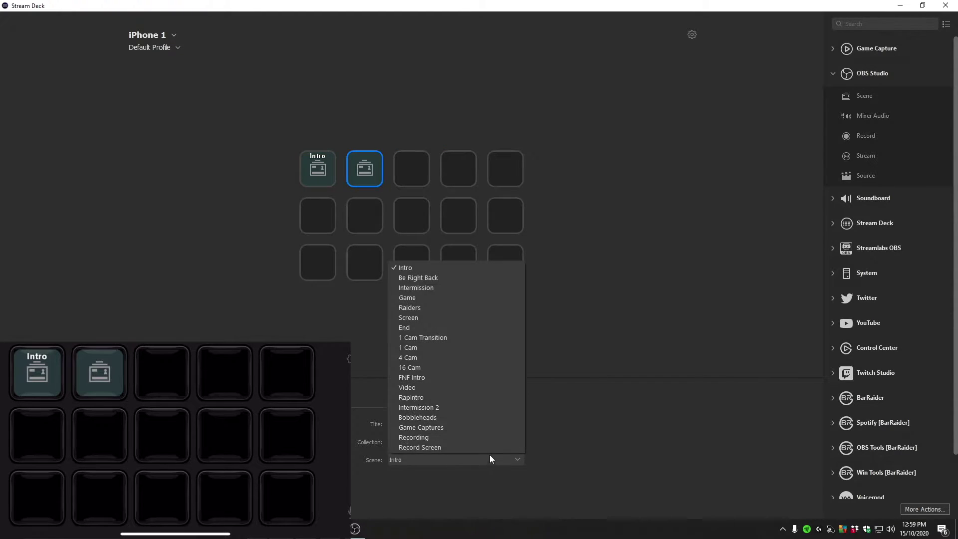
{"action": "left_click", "coordinate": [430, 287]}
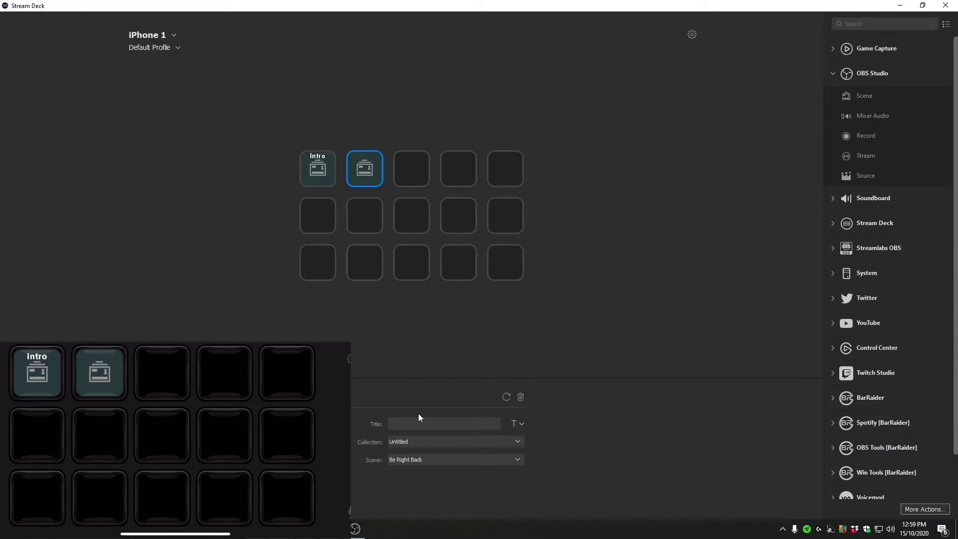
{"action": "type", "text": "BRB"}
{"action": "left_click", "coordinate": [518, 176]}
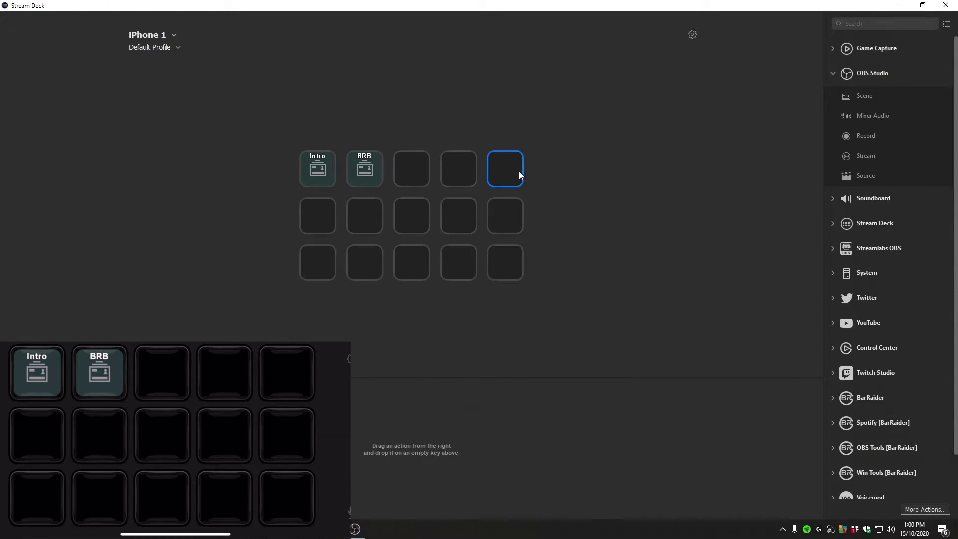
{"action": "left_click", "coordinate": [99, 372]}
{"action": "left_click", "coordinate": [314, 172]}
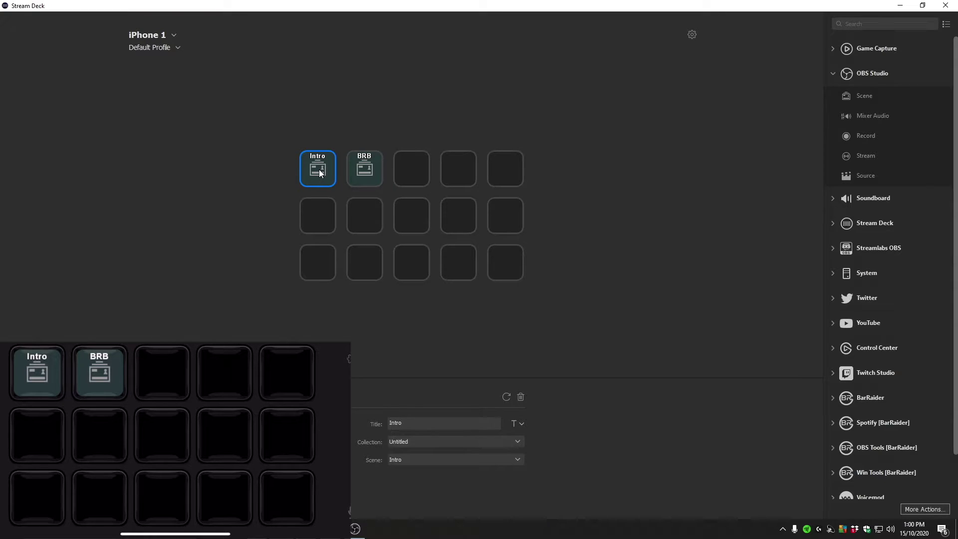
Move the Intro key into a new folder and paste a copy of BRB inside it
{"action": "right_click", "coordinate": [319, 168]}
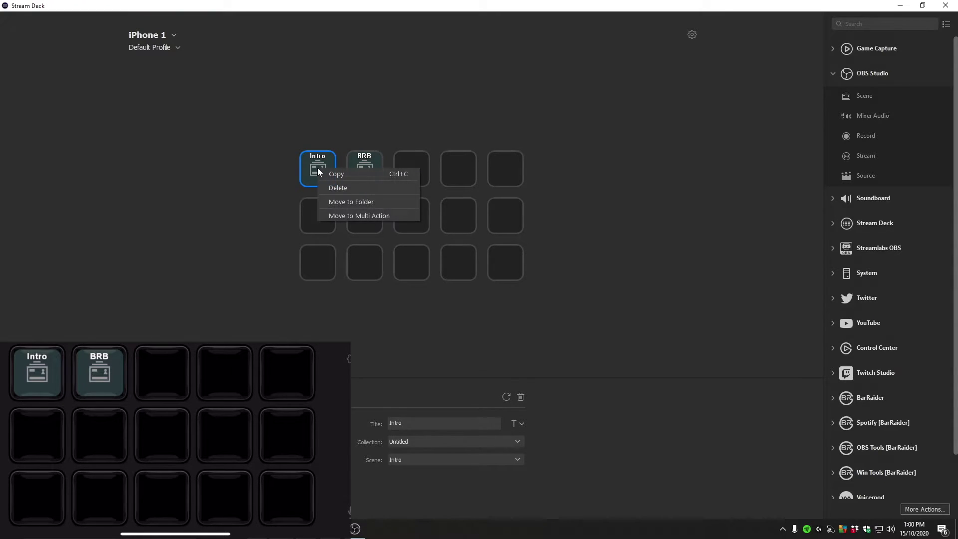
{"action": "left_click", "coordinate": [358, 202]}
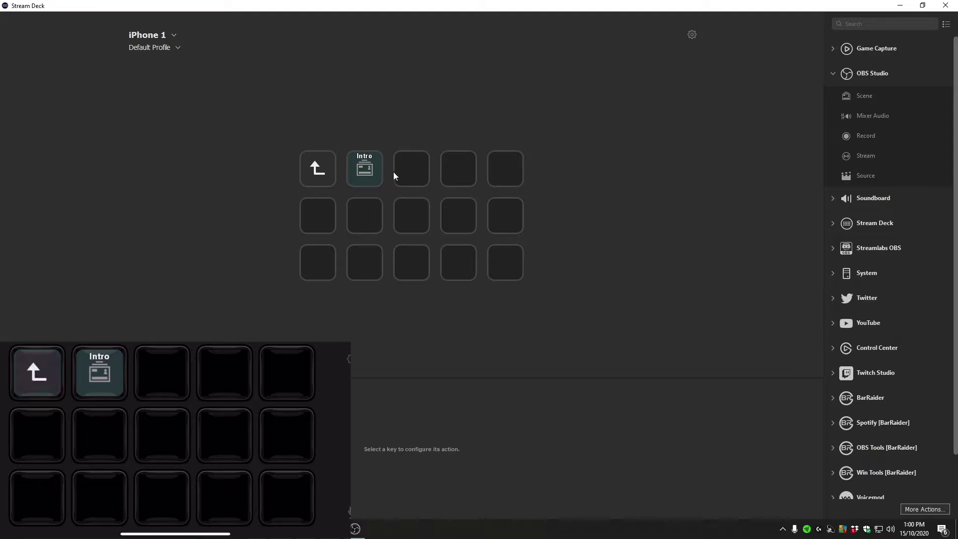
{"action": "left_click", "coordinate": [324, 170]}
{"action": "mouse_move", "coordinate": [351, 169]}
{"action": "left_mouse_down"}
{"action": "mouse_move", "coordinate": [344, 170]}
{"action": "mouse_move", "coordinate": [364, 171]}
{"action": "mouse_move", "coordinate": [318, 170]}
{"action": "mouse_move", "coordinate": [370, 169]}
{"action": "mouse_move", "coordinate": [317, 166]}
{"action": "mouse_move", "coordinate": [359, 167]}
{"action": "left_mouse_up"}
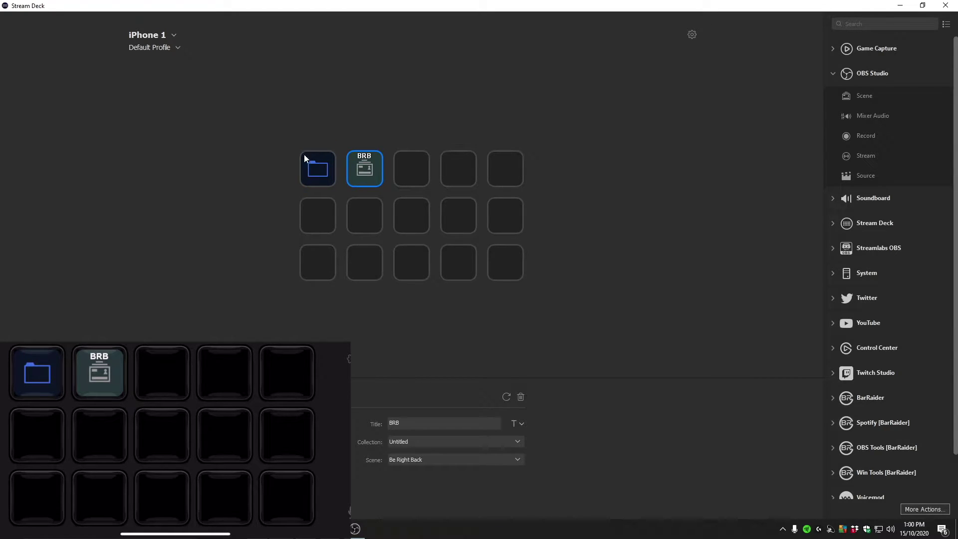
{"action": "right_click", "coordinate": [366, 168]}
{"action": "left_click", "coordinate": [394, 173]}
{"action": "double_click", "coordinate": [318, 171]}
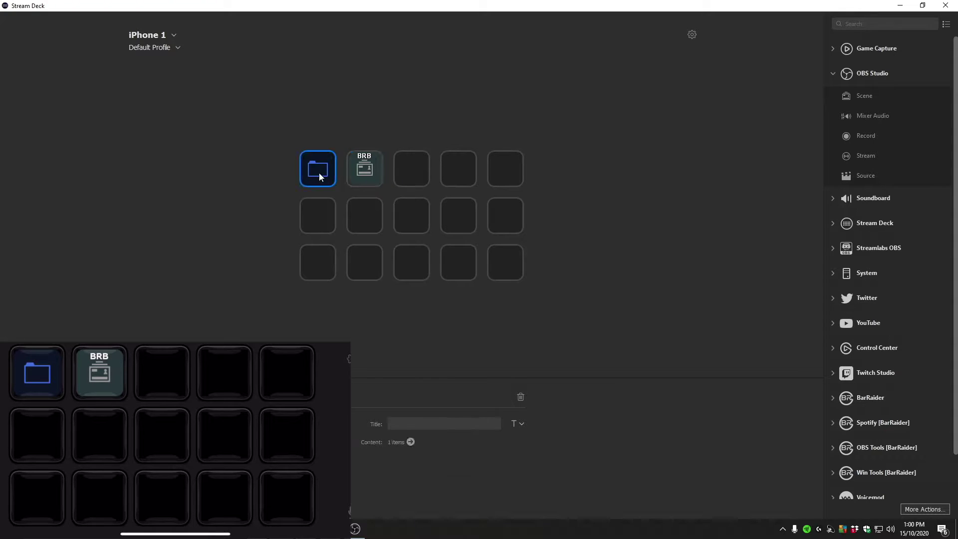
{"action": "left_click", "coordinate": [408, 170]}
{"action": "key", "text": "ctrl+v"}
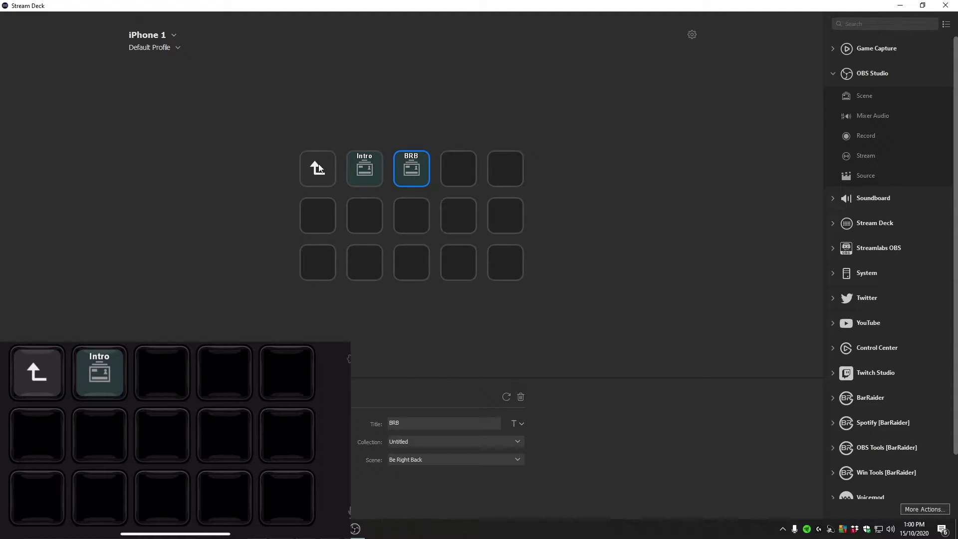
Delete the original BRB key from the main page and title the folder Scenes
{"action": "right_click", "coordinate": [448, 170]}
{"action": "left_click", "coordinate": [427, 148]}
{"action": "double_click", "coordinate": [317, 169]}
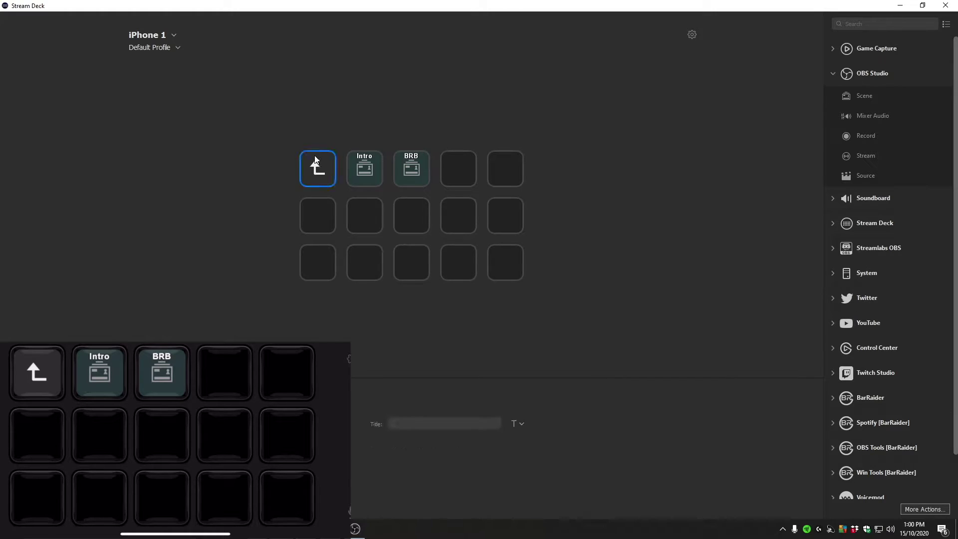
{"action": "left_click", "coordinate": [368, 171]}
{"action": "key", "text": "Delete"}
{"action": "left_click", "coordinate": [313, 169]}
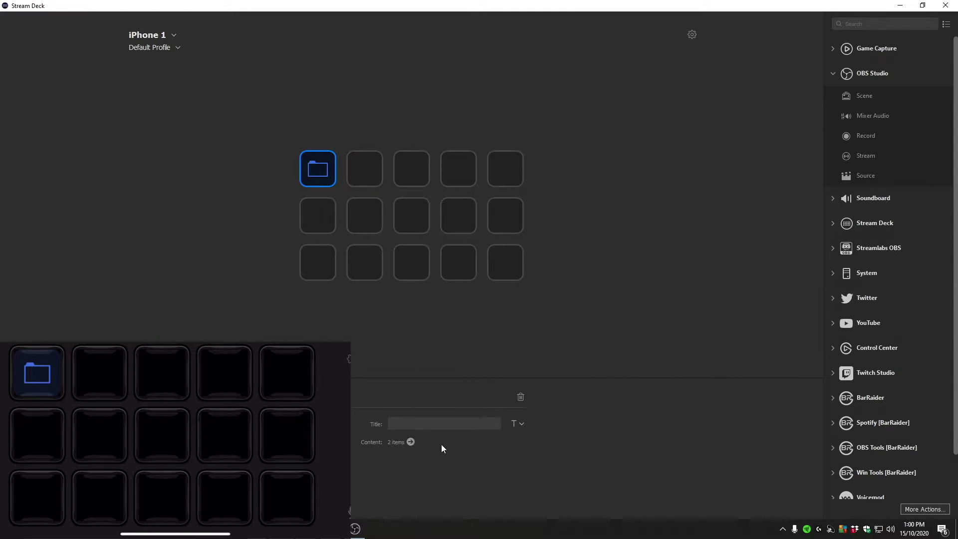
{"action": "left_click", "coordinate": [446, 422]}
{"action": "type", "text": "Scenes"}
{"action": "left_click", "coordinate": [503, 209]}
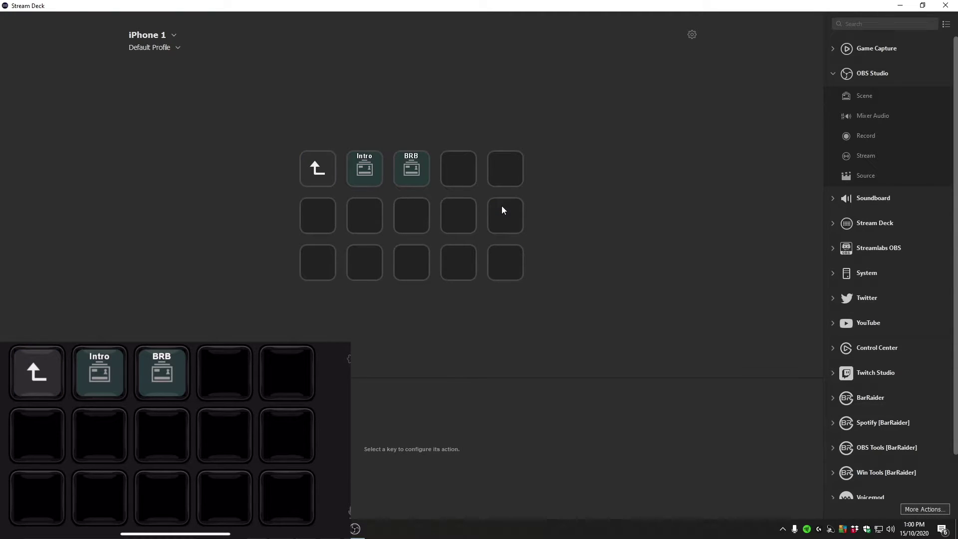
Confirm the BRB key in the folder uses Be Right Back, then return to the main page
{"action": "left_click", "coordinate": [458, 168]}
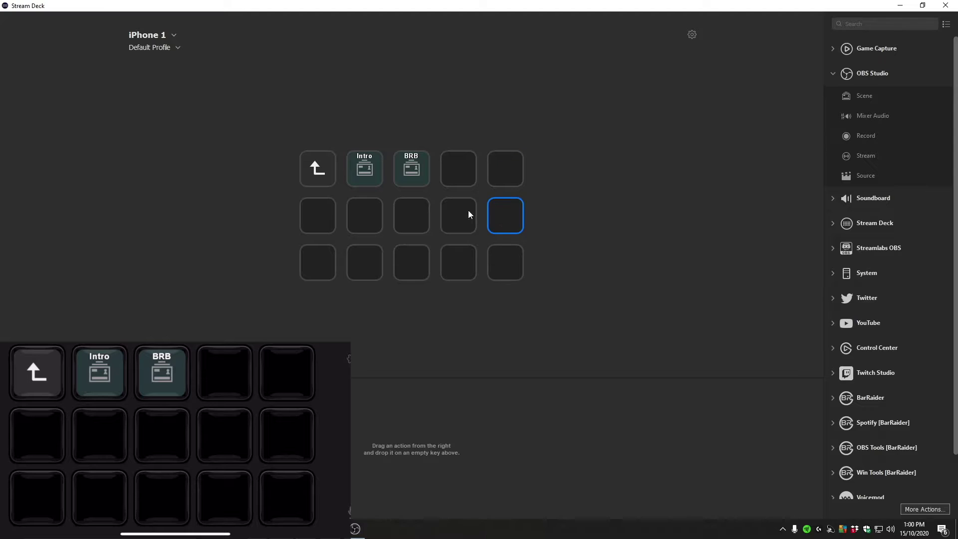
{"action": "left_click", "coordinate": [415, 171]}
{"action": "left_click", "coordinate": [523, 465]}
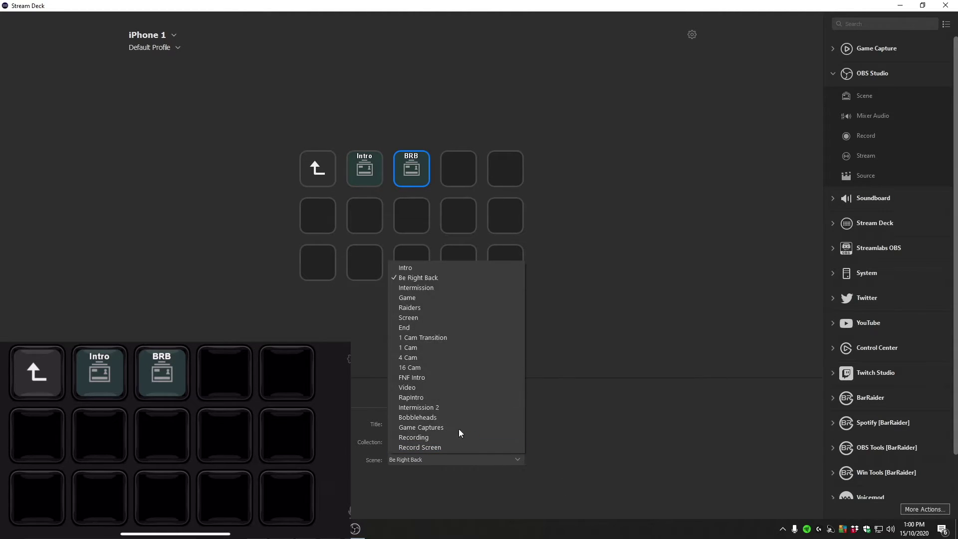
{"action": "left_click", "coordinate": [609, 297]}
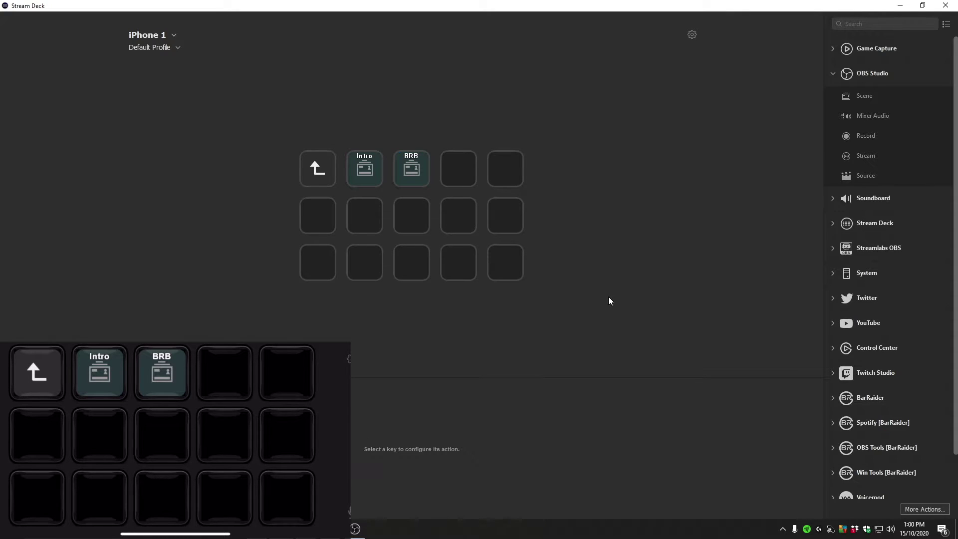
{"action": "double_click", "coordinate": [325, 172]}
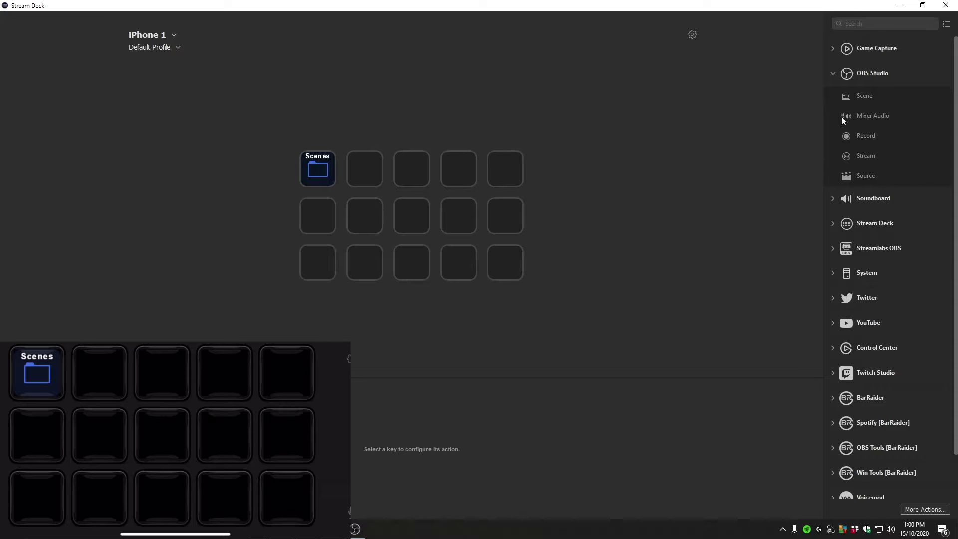
Place two OBS Mixer Audio keys in the right column, controlling Mic and Desktop
{"action": "left_click", "coordinate": [859, 74]}
{"action": "left_click", "coordinate": [851, 150]}
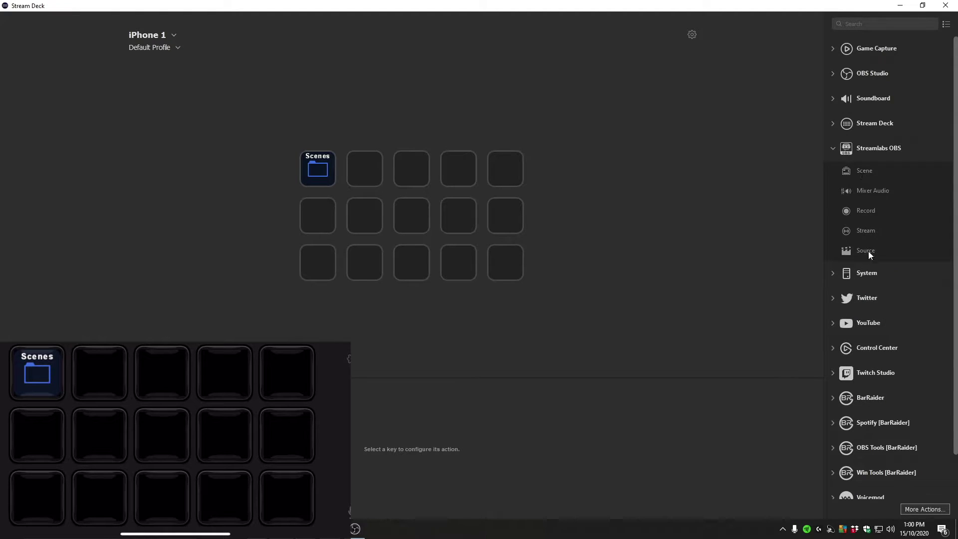
{"action": "left_click", "coordinate": [846, 150]}
{"action": "left_click", "coordinate": [849, 74]}
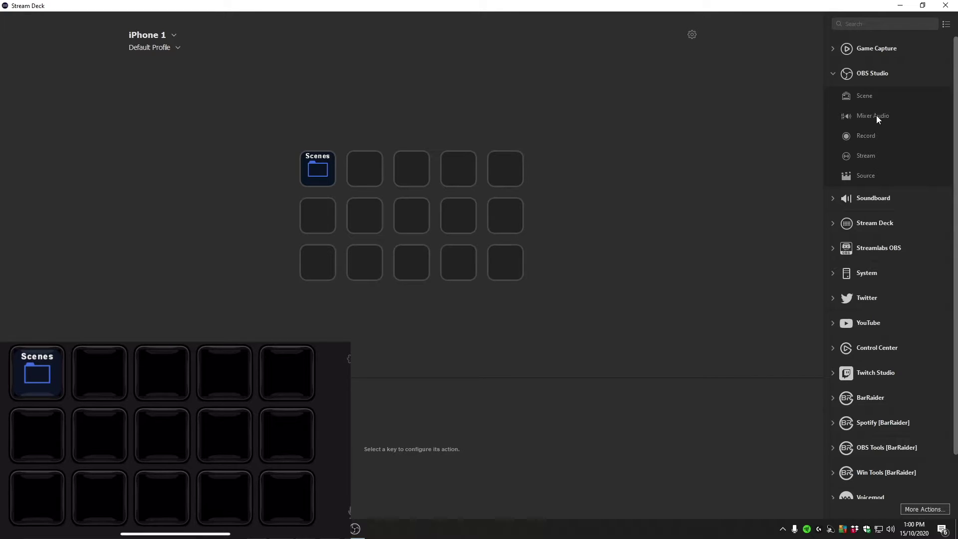
{"action": "left_click_drag", "start_coordinate": [877, 115], "coordinate": [506, 172]}
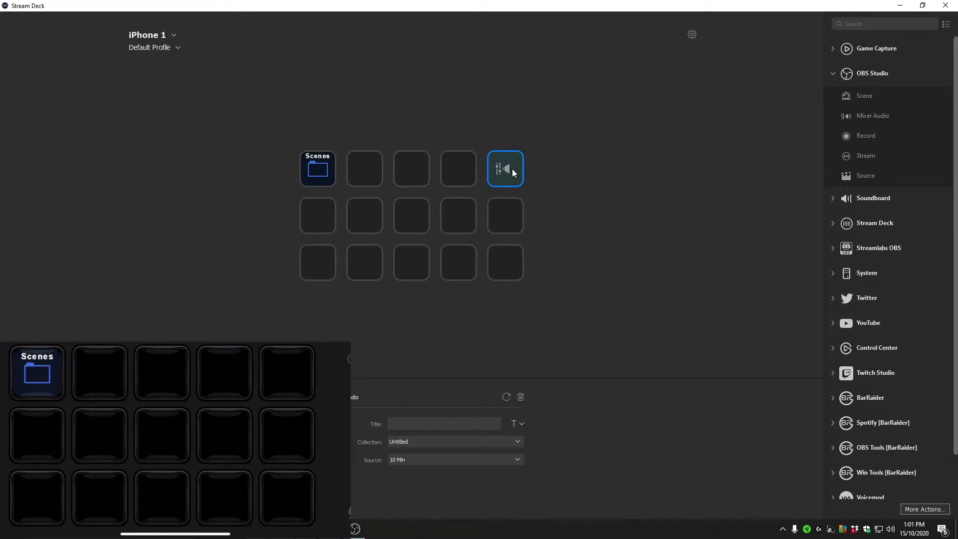
{"action": "left_click", "coordinate": [518, 459]}
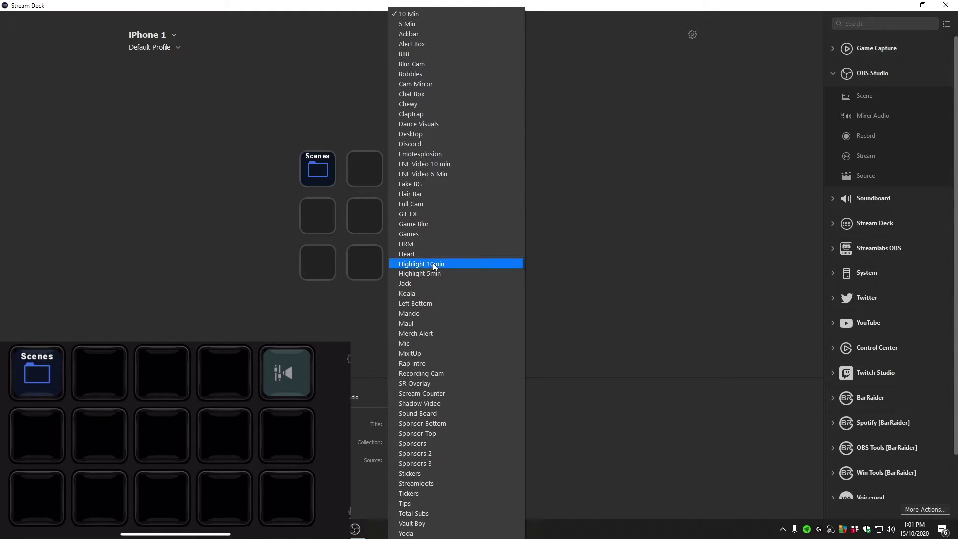
{"action": "left_click", "coordinate": [429, 343]}
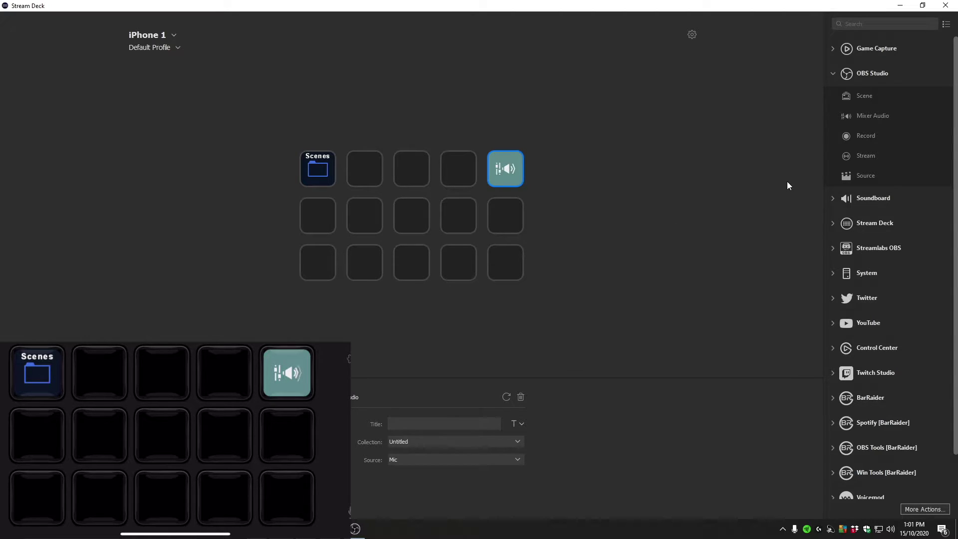
{"action": "left_click_drag", "start_coordinate": [873, 113], "coordinate": [506, 217]}
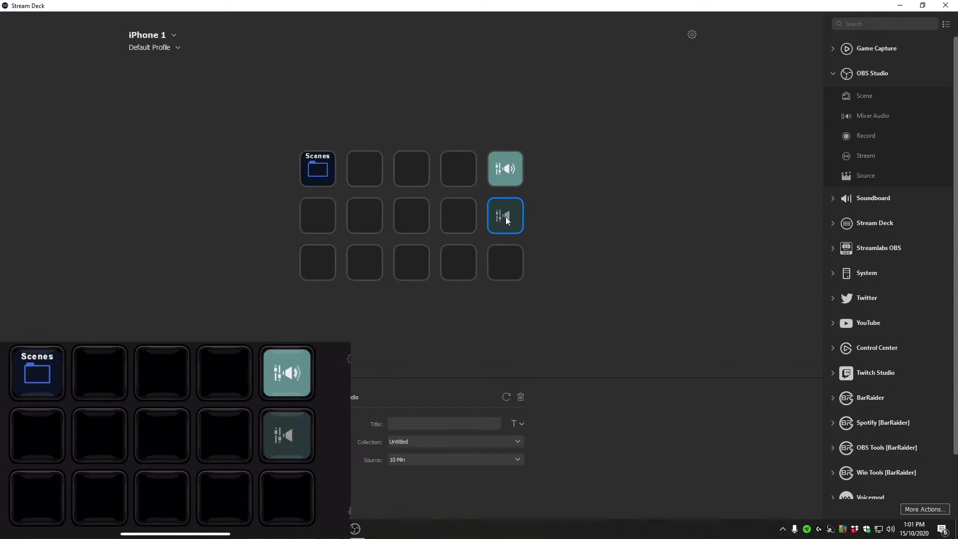
{"action": "left_click", "coordinate": [513, 460]}
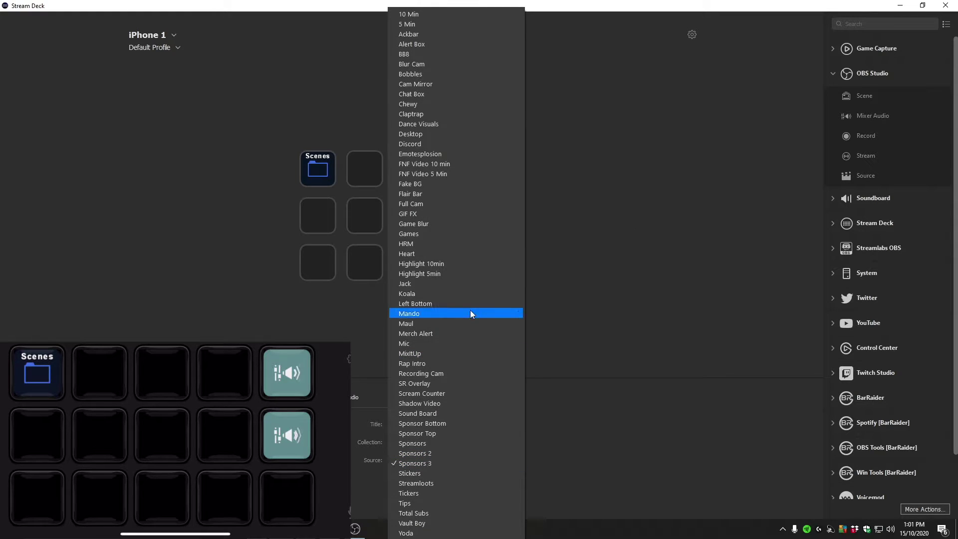
{"action": "left_click", "coordinate": [437, 134]}
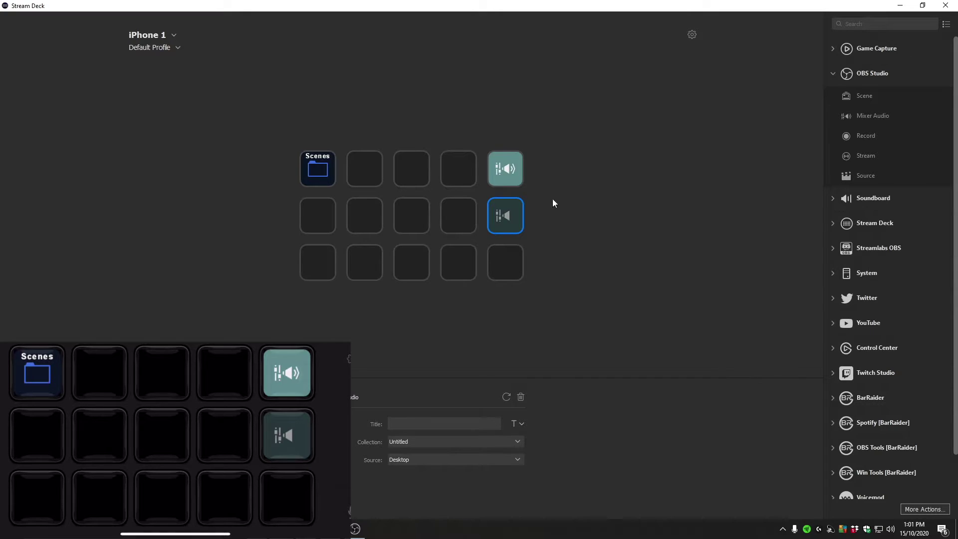
Title the Mic mixer key MIC and the Desktop mixer key GAME
{"action": "left_click", "coordinate": [512, 171]}
{"action": "type", "text": "MIC"}
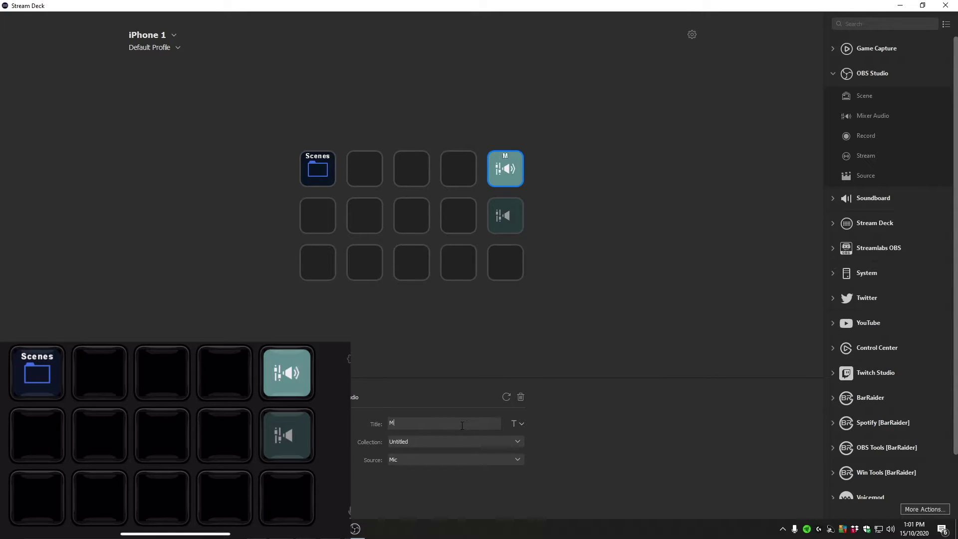
{"action": "left_click", "coordinate": [514, 222]}
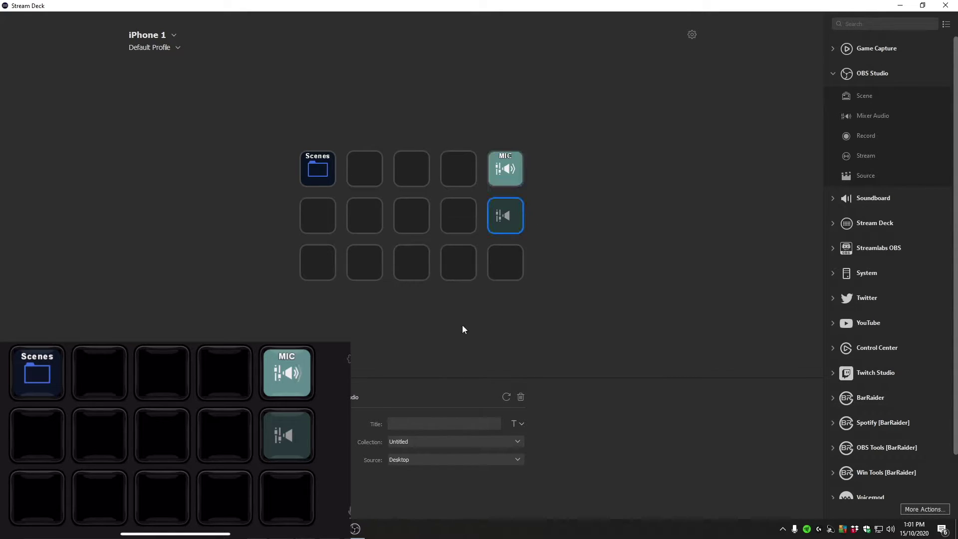
{"action": "left_click", "coordinate": [443, 425]}
{"action": "type", "text": "GAME"}
{"action": "left_click", "coordinate": [521, 269]}
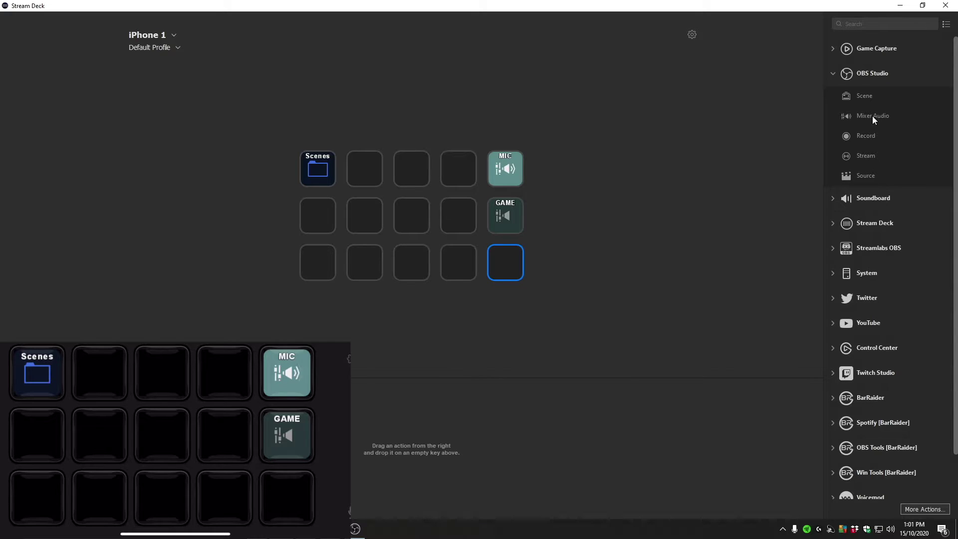
Put OBS Record and Stream keys in the bottom row, titling Stream's states OFFLINE and LIVE
{"action": "left_click_drag", "start_coordinate": [861, 135], "coordinate": [461, 262]}
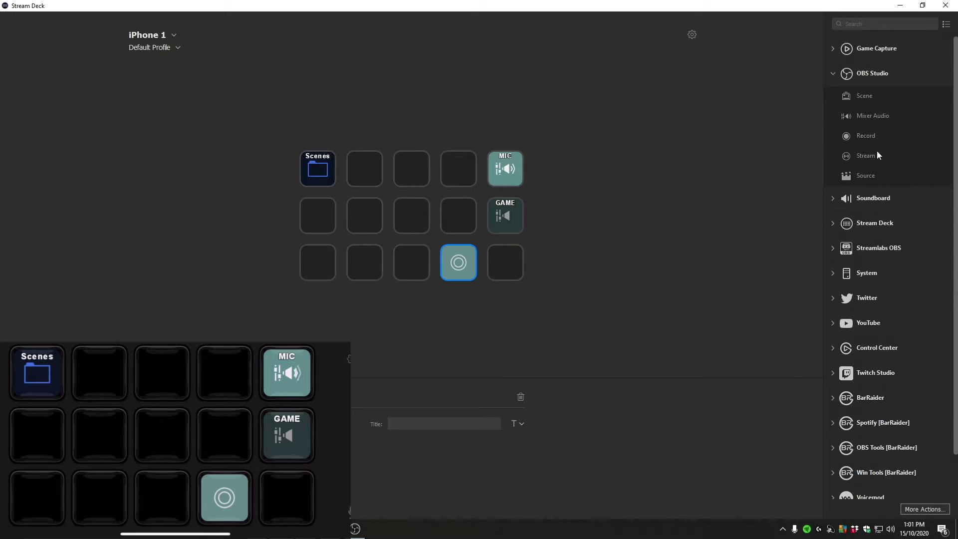
{"action": "left_click_drag", "start_coordinate": [877, 154], "coordinate": [511, 260]}
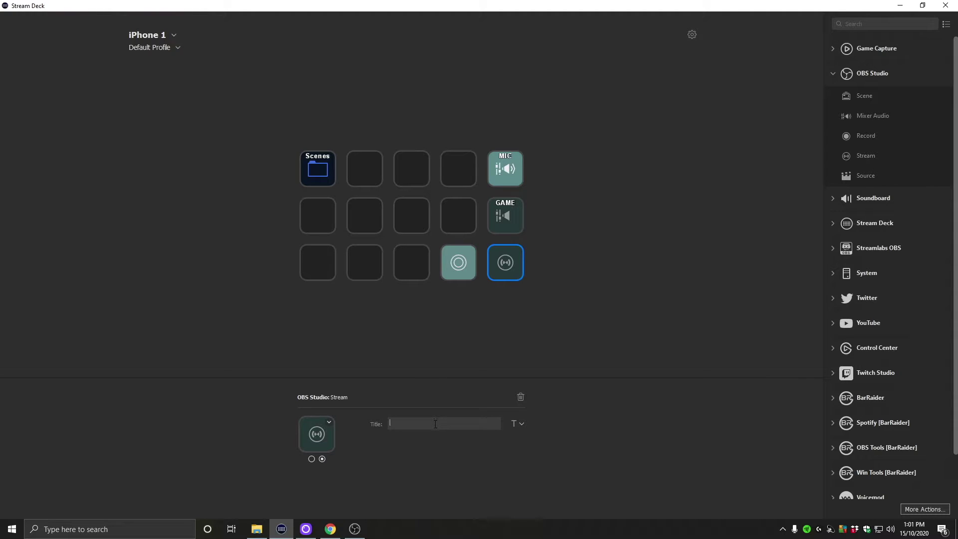
{"action": "type", "text": "FFLINE"}
{"action": "left_click", "coordinate": [311, 459]}
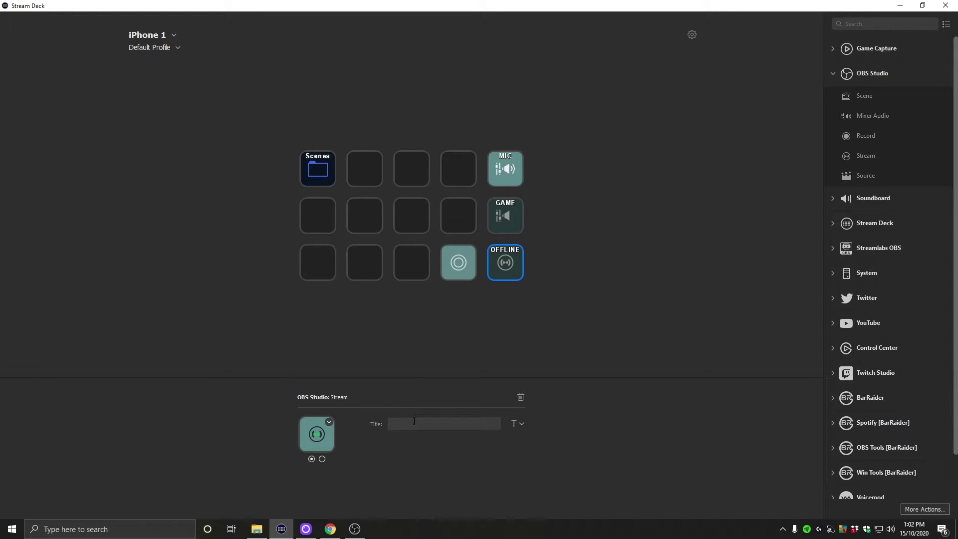
{"action": "type", "text": "LIVE"}
{"action": "left_click", "coordinate": [621, 324]}
{"action": "left_click", "coordinate": [512, 272]}
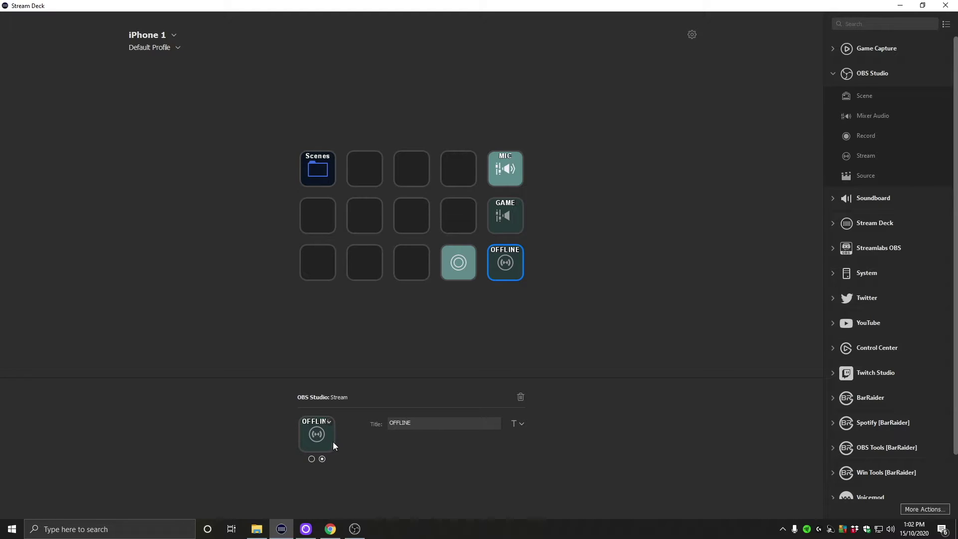
{"action": "left_click", "coordinate": [311, 459]}
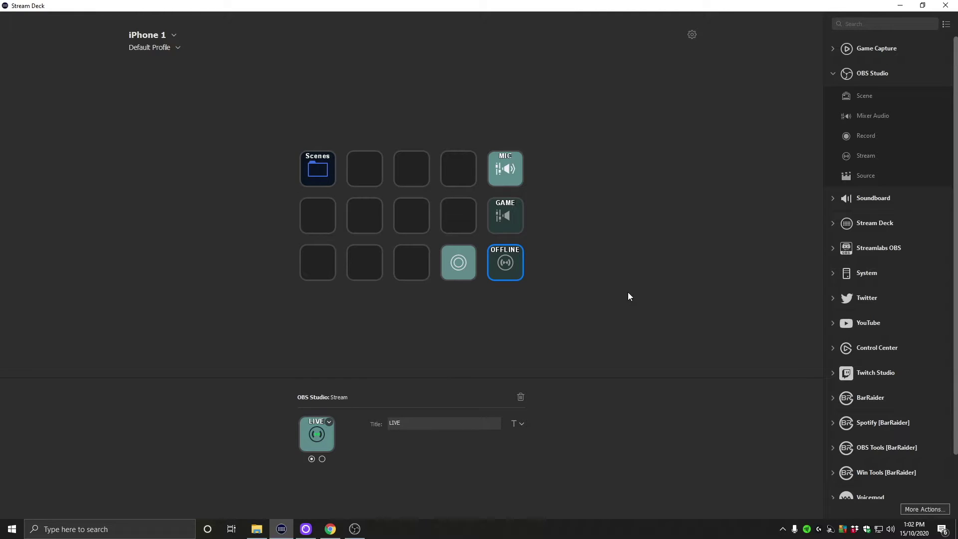
{"action": "left_click", "coordinate": [621, 258]}
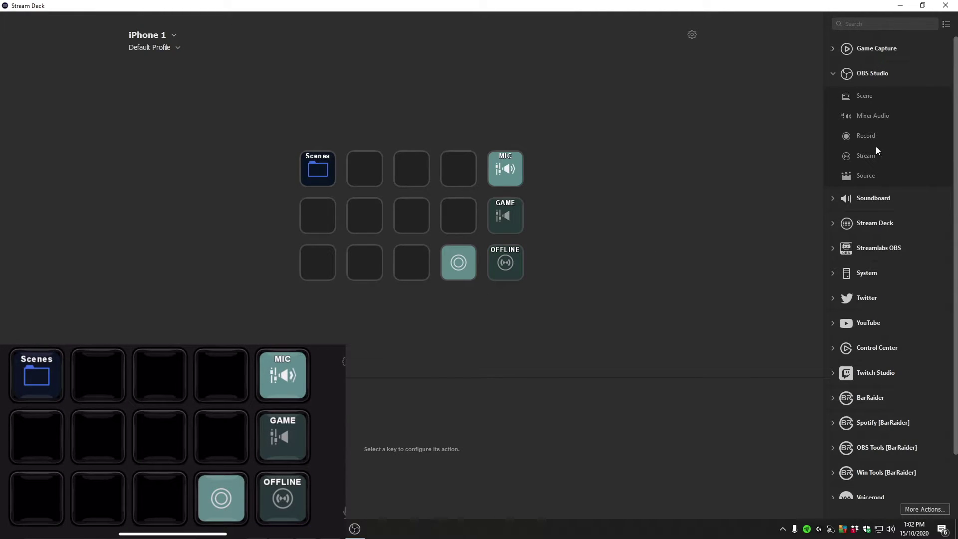
Place an OBS Source key on the third top key, set to scene Game and source Main Cam
{"action": "left_click_drag", "start_coordinate": [869, 175], "coordinate": [404, 172]}
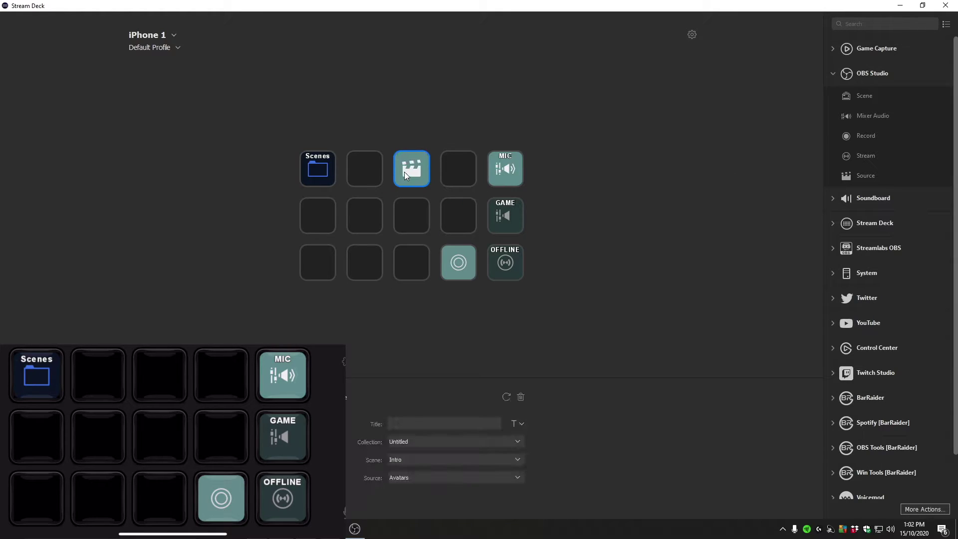
{"action": "left_click", "coordinate": [514, 477]}
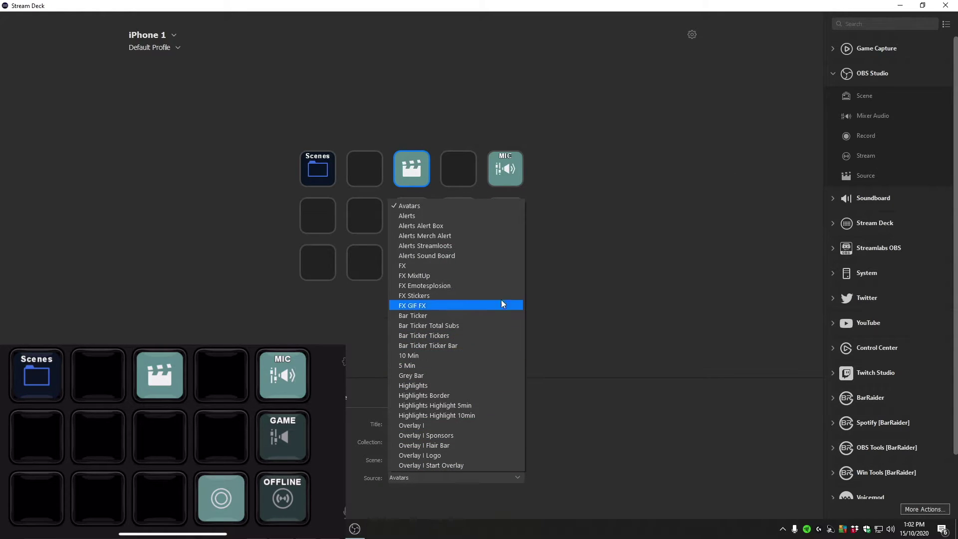
{"action": "left_click", "coordinate": [466, 474]}
{"action": "left_click", "coordinate": [489, 476]}
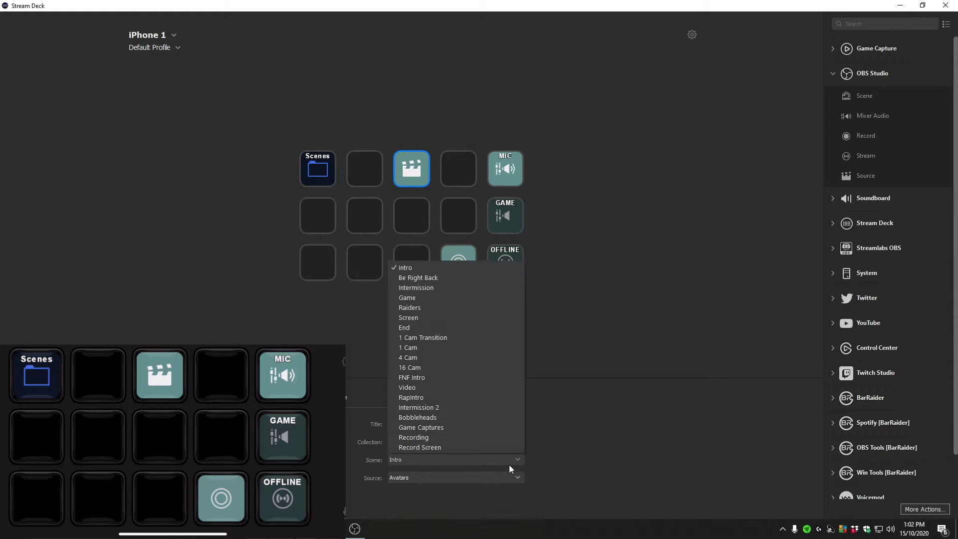
{"action": "left_click", "coordinate": [448, 298]}
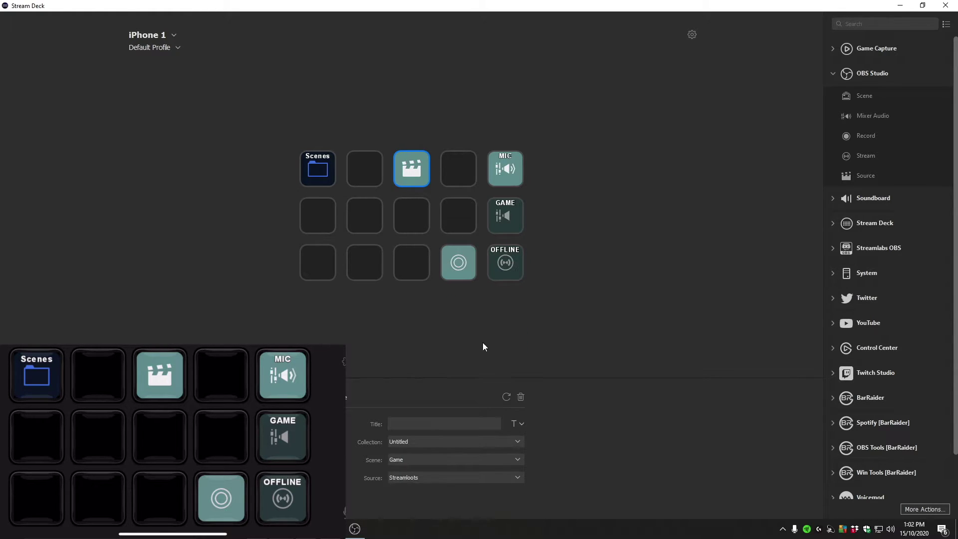
{"action": "left_click", "coordinate": [519, 477]}
{"action": "left_click", "coordinate": [464, 275]}
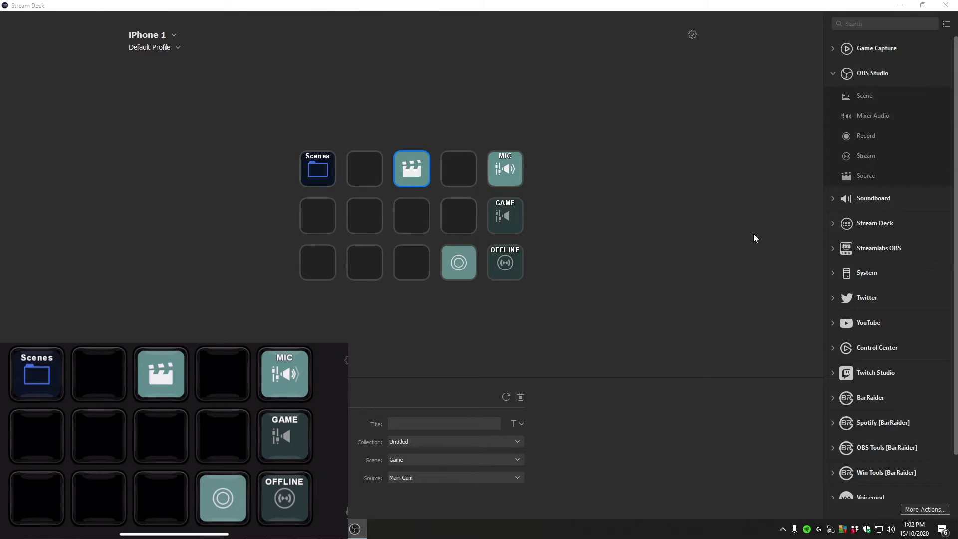
Put a Twitter Tweet key on row 2, key 1, with a message asking followers to subscribe on YouTube
{"action": "left_click", "coordinate": [834, 73]}
{"action": "left_click", "coordinate": [834, 72]}
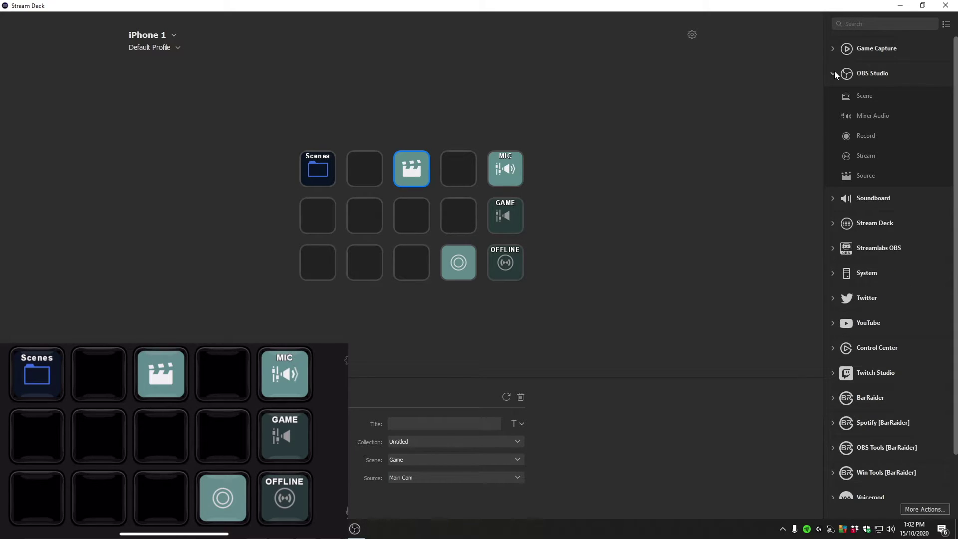
{"action": "left_click", "coordinate": [835, 73]}
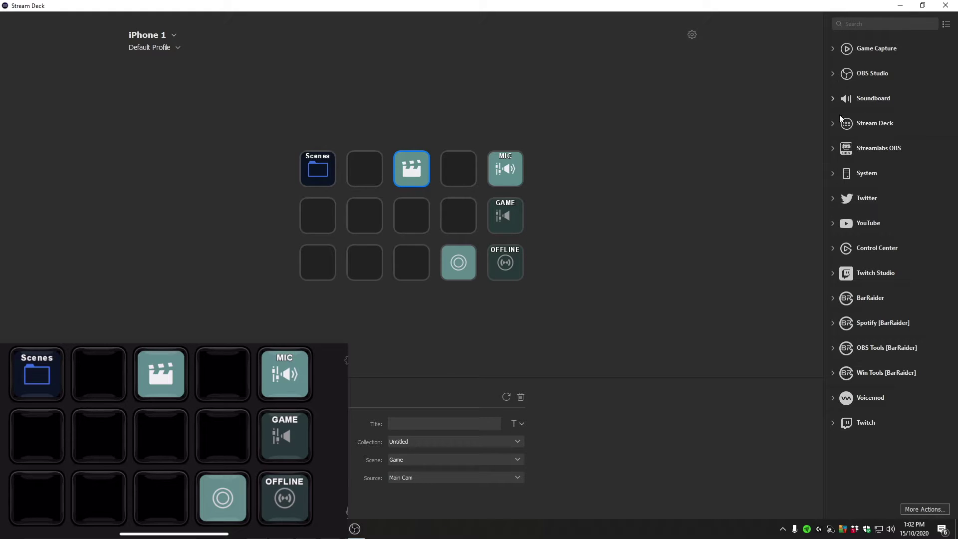
{"action": "left_click", "coordinate": [836, 201]}
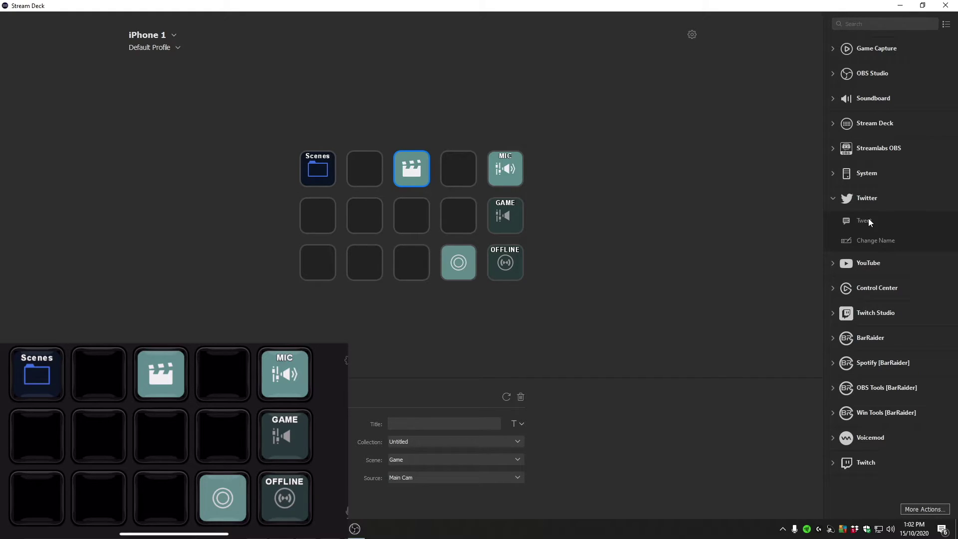
{"action": "left_click_drag", "start_coordinate": [869, 218], "coordinate": [317, 217]}
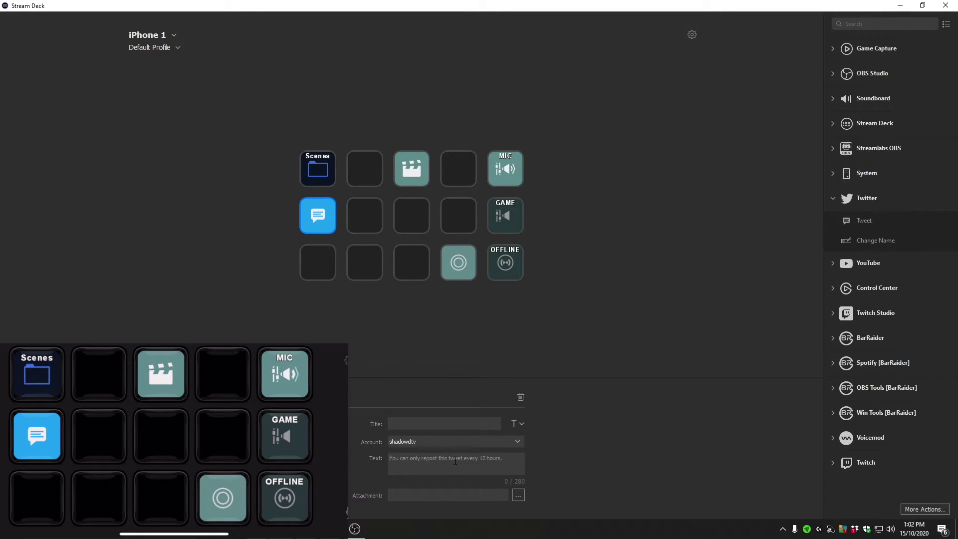
{"action": "type", "text": "Subscribe to SHadowDTV on Youtube!"}
{"action": "left_click", "coordinate": [324, 218]}
{"action": "left_click", "coordinate": [833, 198]}
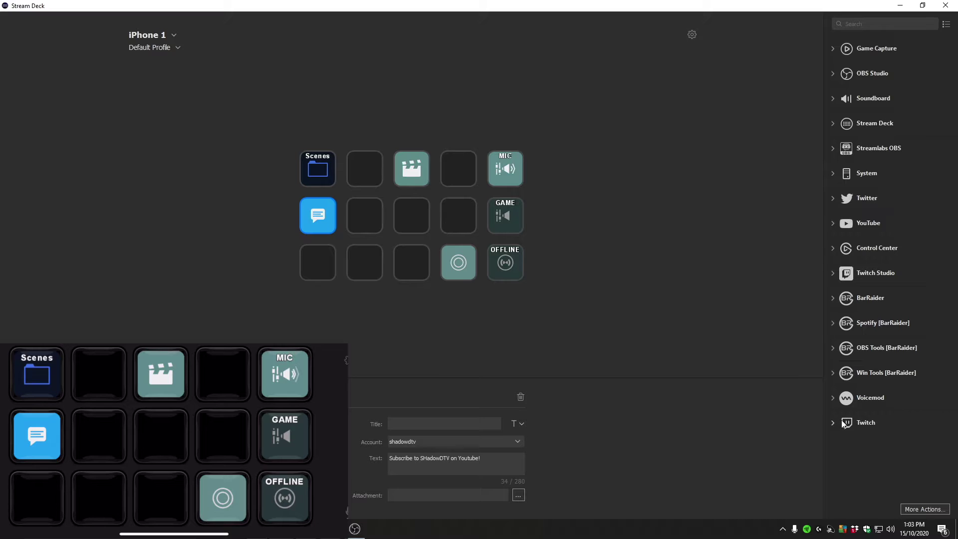
Add a Twitch Chat Message key to the second slot of the top row
{"action": "left_click", "coordinate": [834, 423]}
{"action": "left_click", "coordinate": [839, 225]}
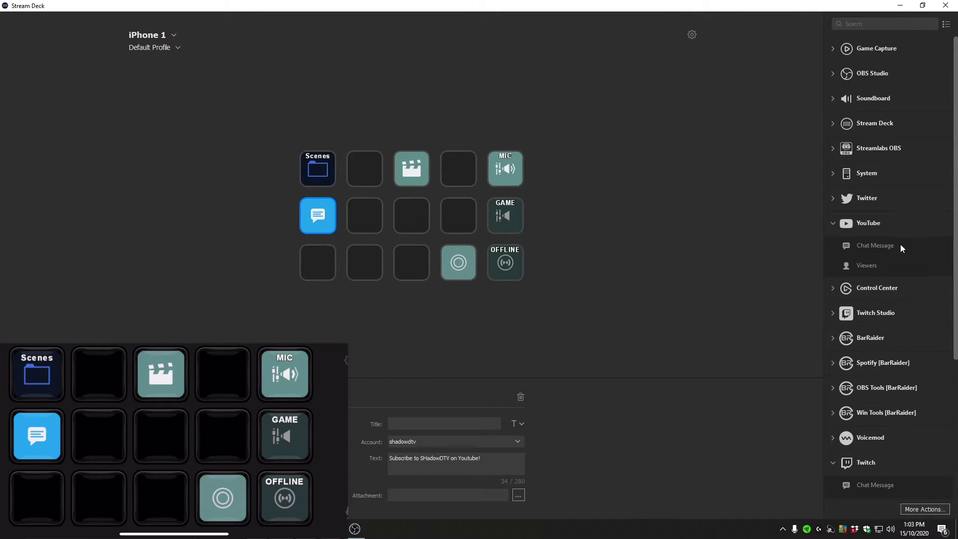
{"action": "left_click", "coordinate": [843, 226]}
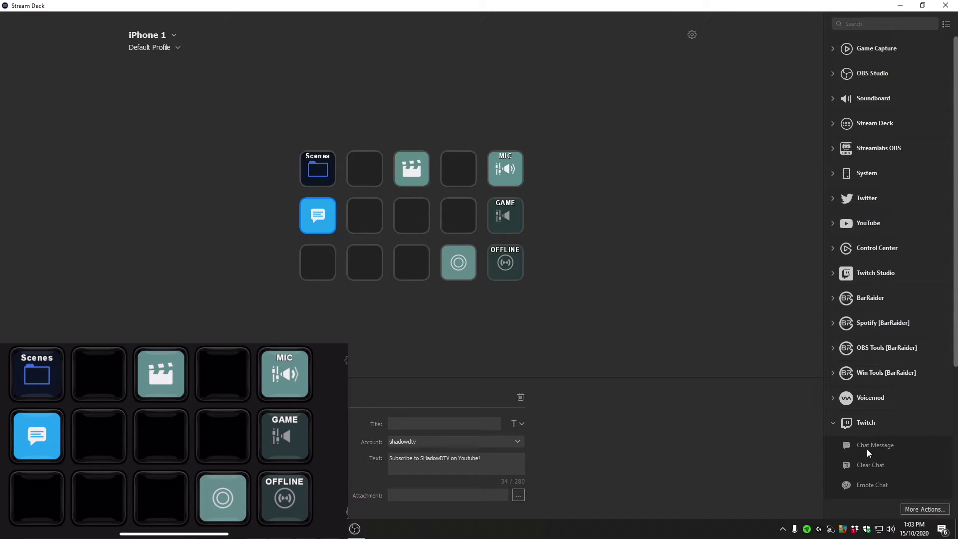
{"action": "left_click_drag", "start_coordinate": [867, 448], "coordinate": [362, 170]}
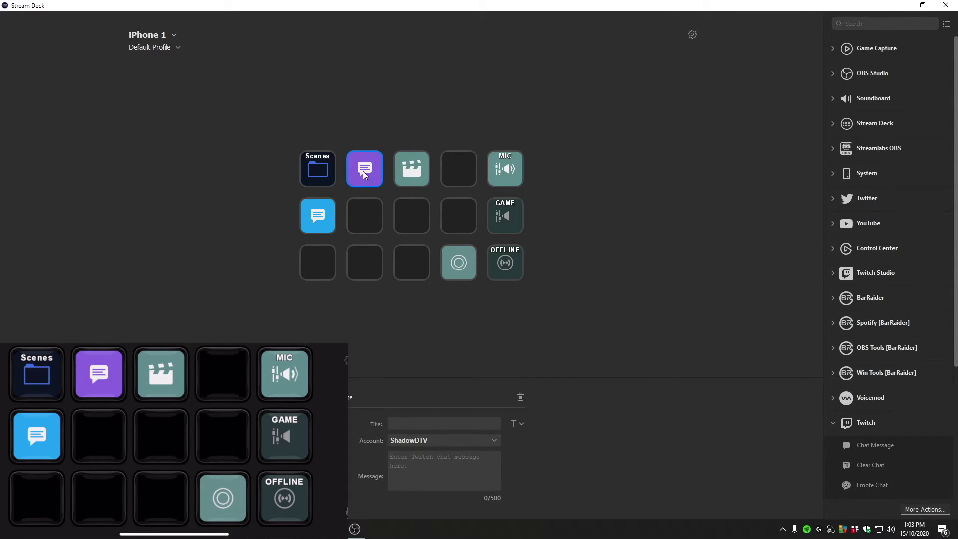
Copy the subscribe-on-YouTube text and paste it as the Twitch key's message
{"action": "left_click", "coordinate": [320, 219]}
{"action": "left_click_drag", "start_coordinate": [499, 472], "coordinate": [389, 459]}
{"action": "key", "text": "ctrl+c"}
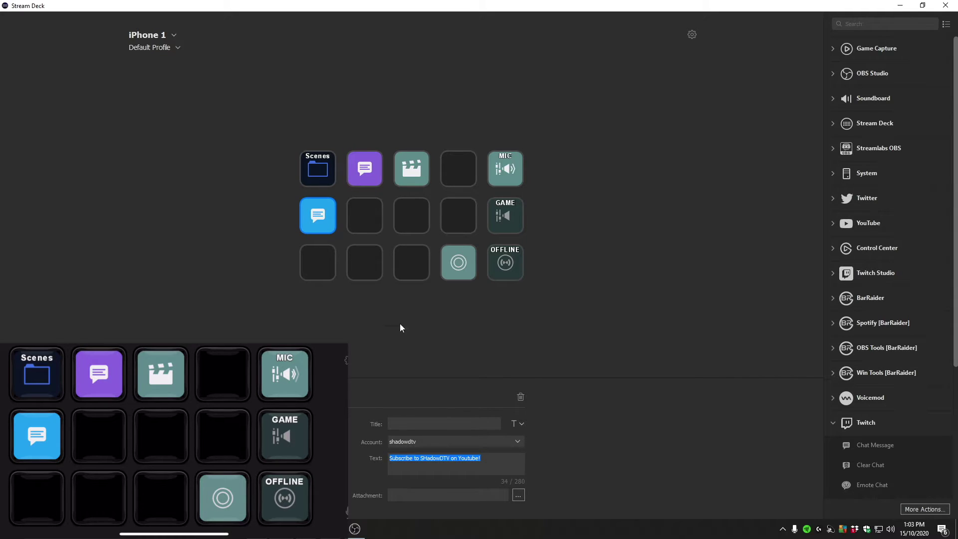
{"action": "left_click", "coordinate": [372, 178]}
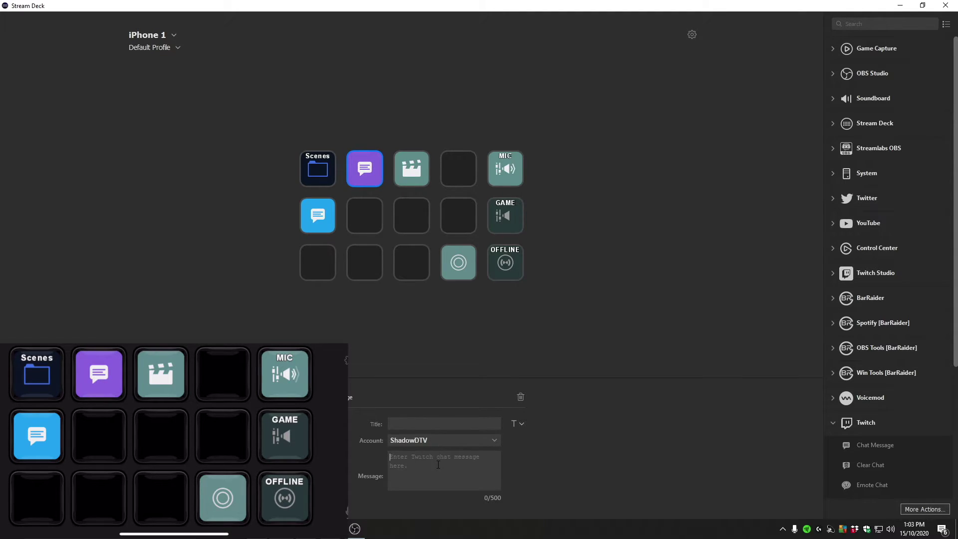
{"action": "key", "text": "ctrl+v"}
{"action": "left_click", "coordinate": [367, 208]}
{"action": "left_click", "coordinate": [368, 180]}
{"action": "scroll", "coordinate": [897, 349], "scroll_direction": "down", "scroll_amount": 4}
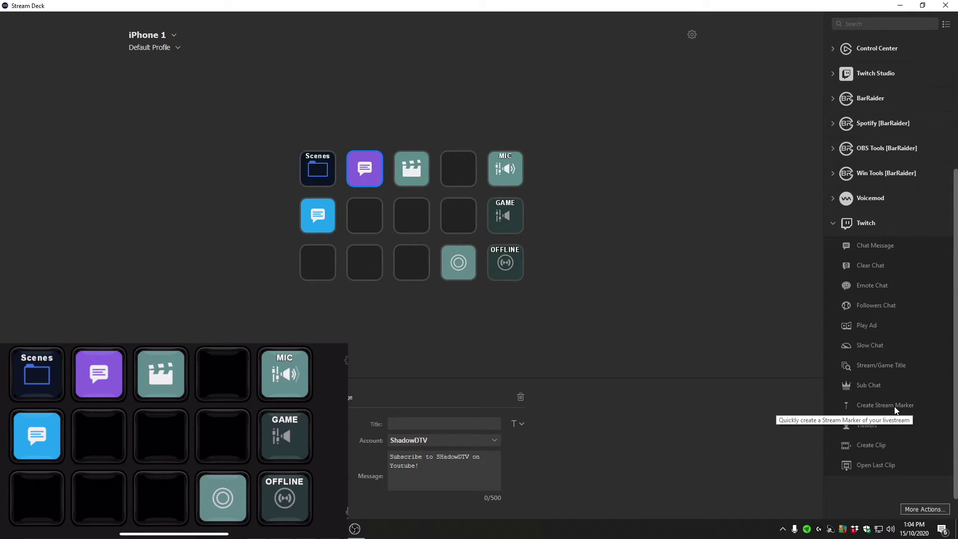
Add a Twitch Create Stream Marker key at row 3, column 3, removing trial Viewers and Create Clip keys
{"action": "mouse_move", "coordinate": [894, 406]}
{"action": "left_mouse_down"}
{"action": "mouse_move", "coordinate": [614, 364]}
{"action": "mouse_move", "coordinate": [410, 268]}
{"action": "mouse_move", "coordinate": [418, 253]}
{"action": "left_mouse_up"}
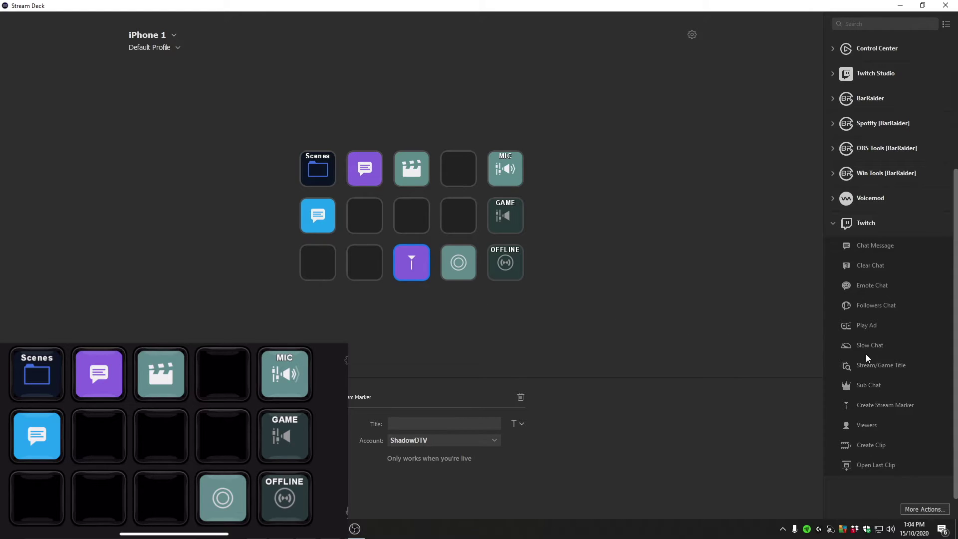
{"action": "left_click_drag", "start_coordinate": [875, 427], "coordinate": [325, 263]}
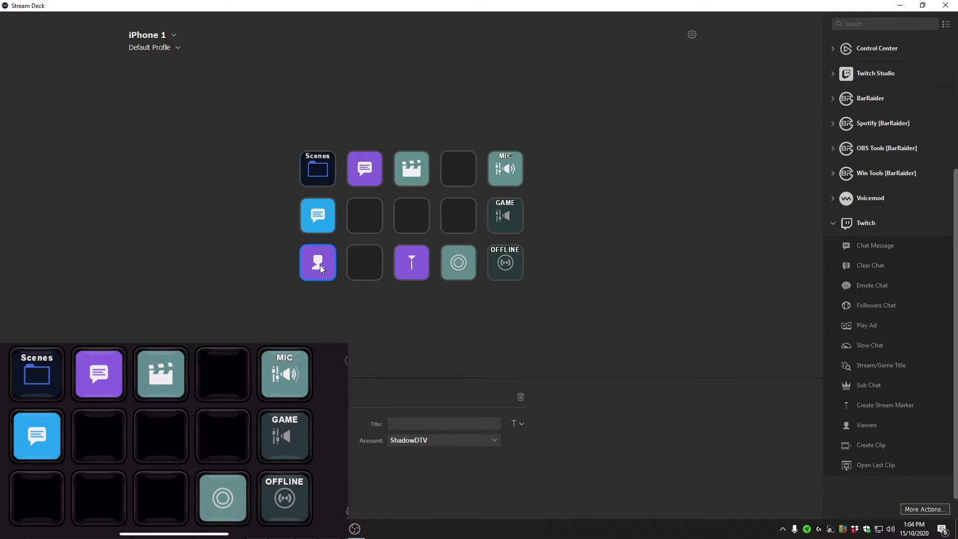
{"action": "key", "text": "Delete"}
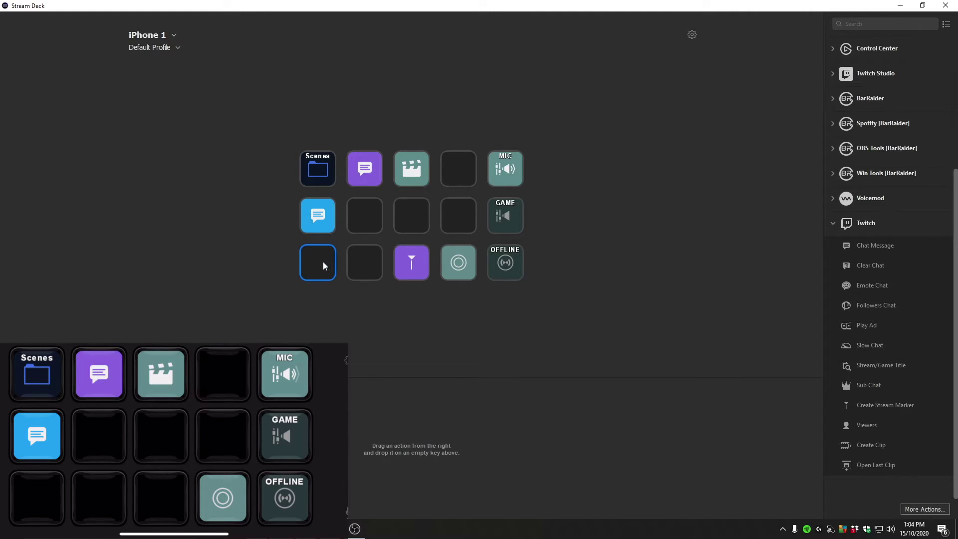
{"action": "left_click_drag", "start_coordinate": [886, 445], "coordinate": [368, 270]}
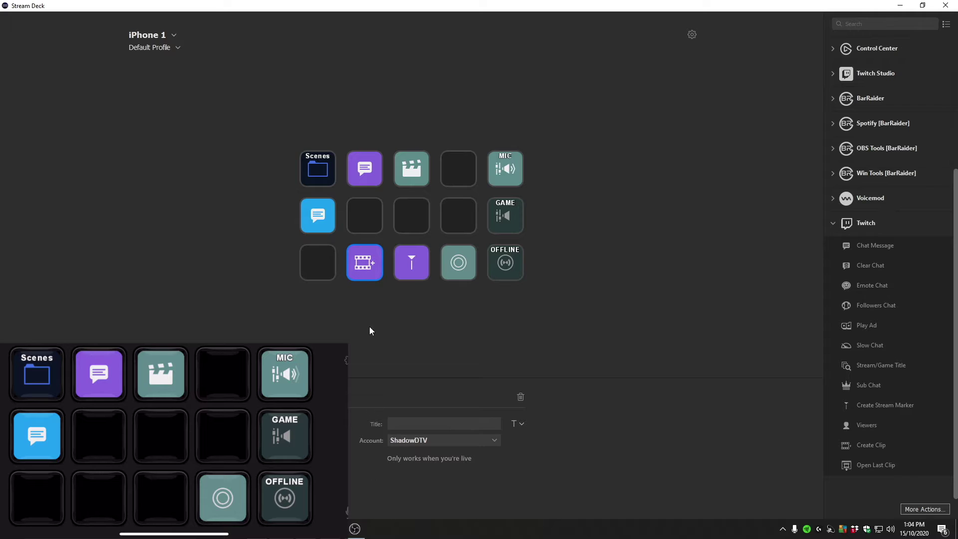
{"action": "key", "text": "Delete"}
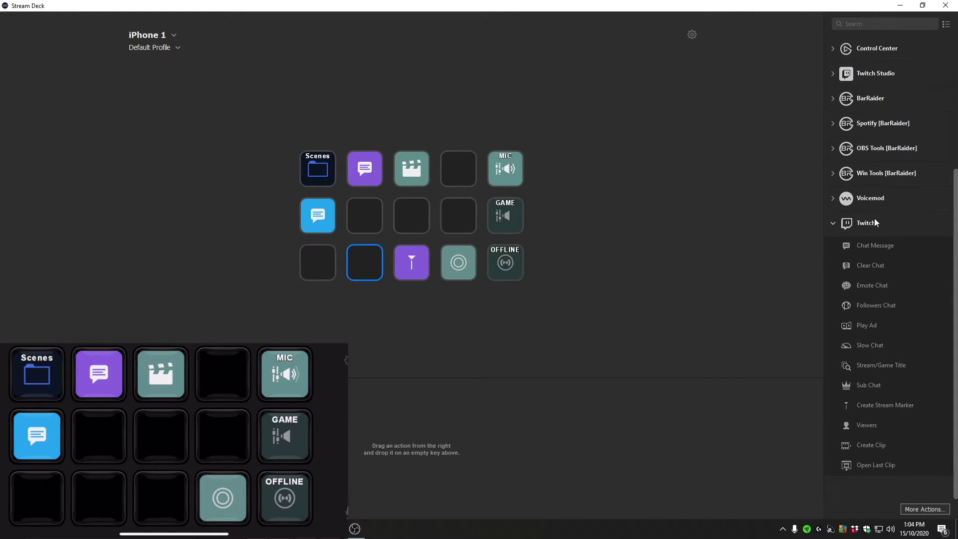
Place a System Open action on row 3, column 2 and convert it to a Multi Action
{"action": "left_click", "coordinate": [835, 229]}
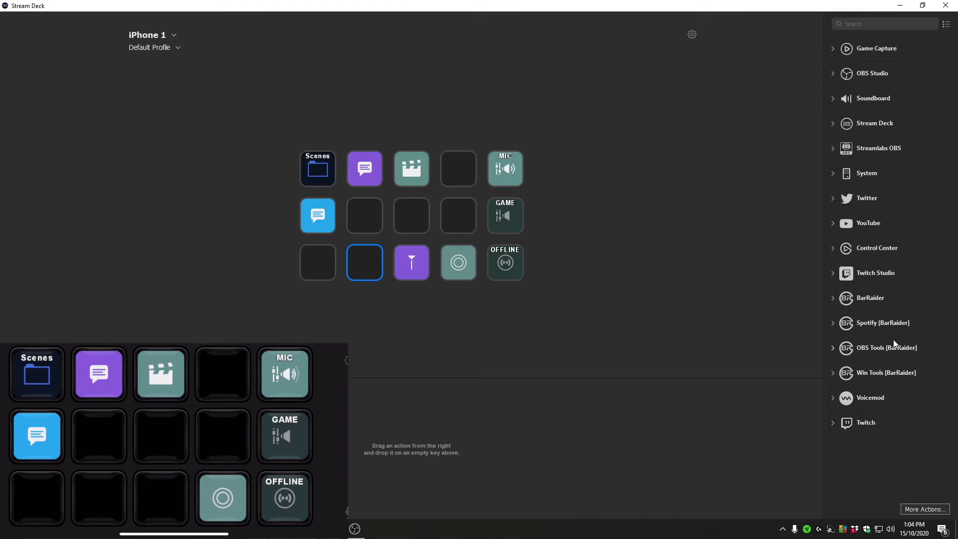
{"action": "left_click", "coordinate": [834, 170]}
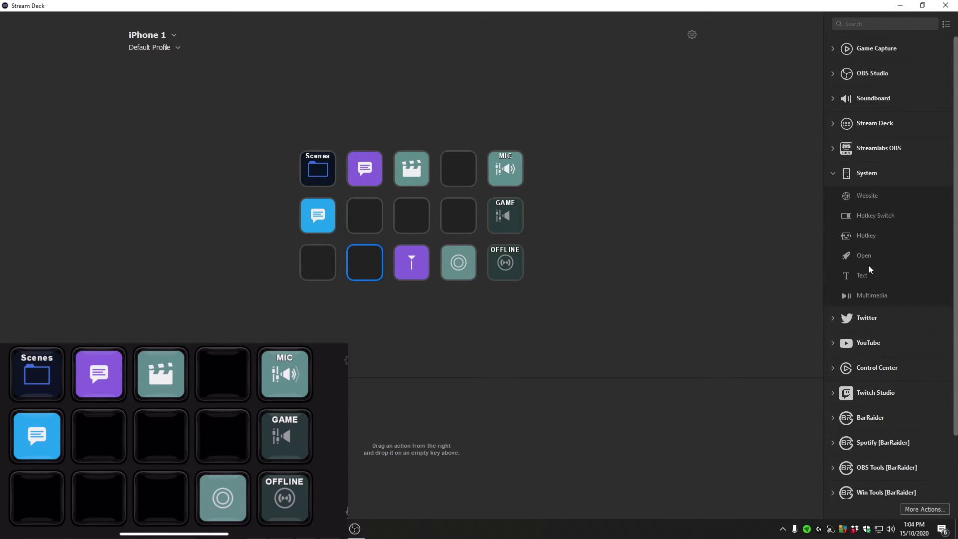
{"action": "left_click_drag", "start_coordinate": [865, 256], "coordinate": [368, 260]}
{"action": "right_click", "coordinate": [365, 258]}
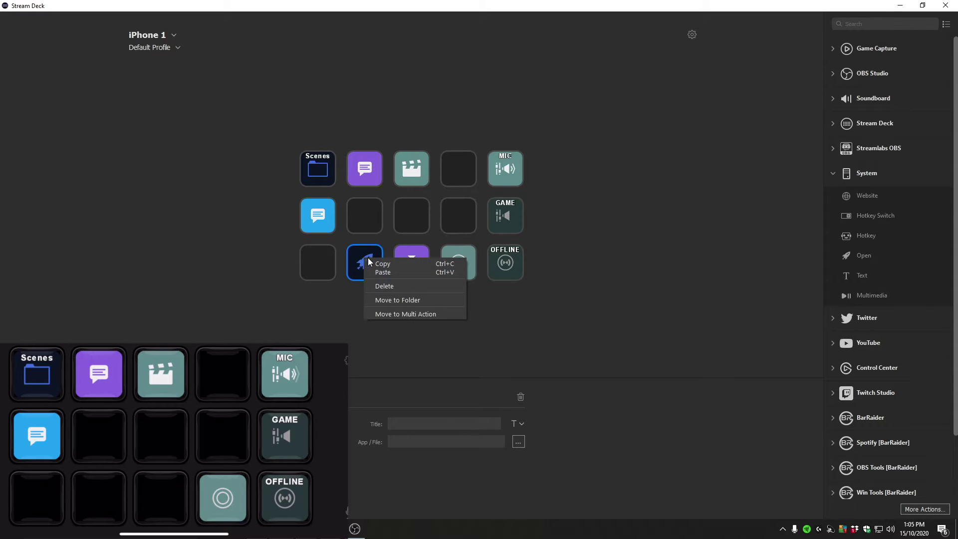
{"action": "left_click", "coordinate": [427, 315]}
Title the new multi-action key SETUP and drag it to the first column
{"action": "left_click", "coordinate": [159, 34]}
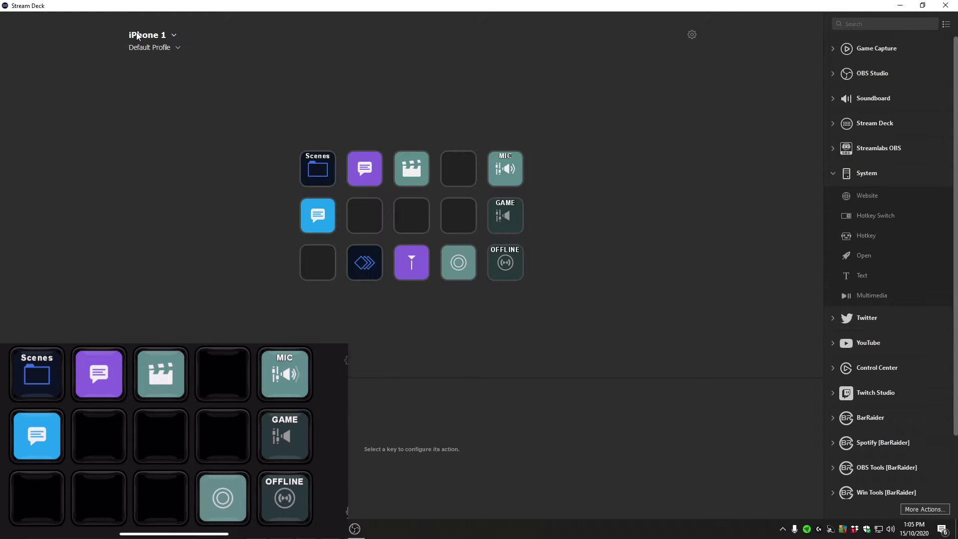
{"action": "left_click", "coordinate": [352, 261]}
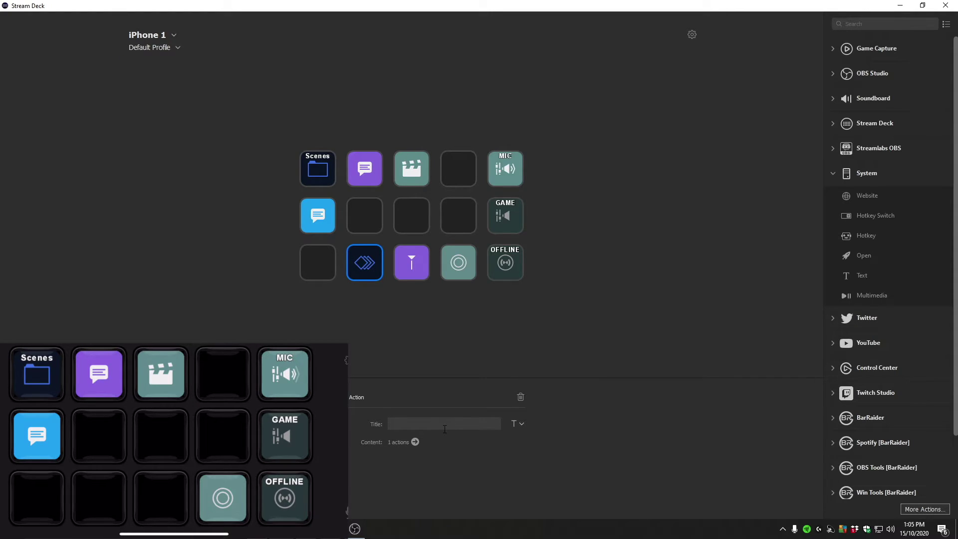
{"action": "type", "text": "SETUP"}
{"action": "left_click_drag", "start_coordinate": [363, 259], "coordinate": [325, 269]}
Set SETUP's Open step to launch the MixItUp program from the Desktop
{"action": "double_click", "coordinate": [325, 269]}
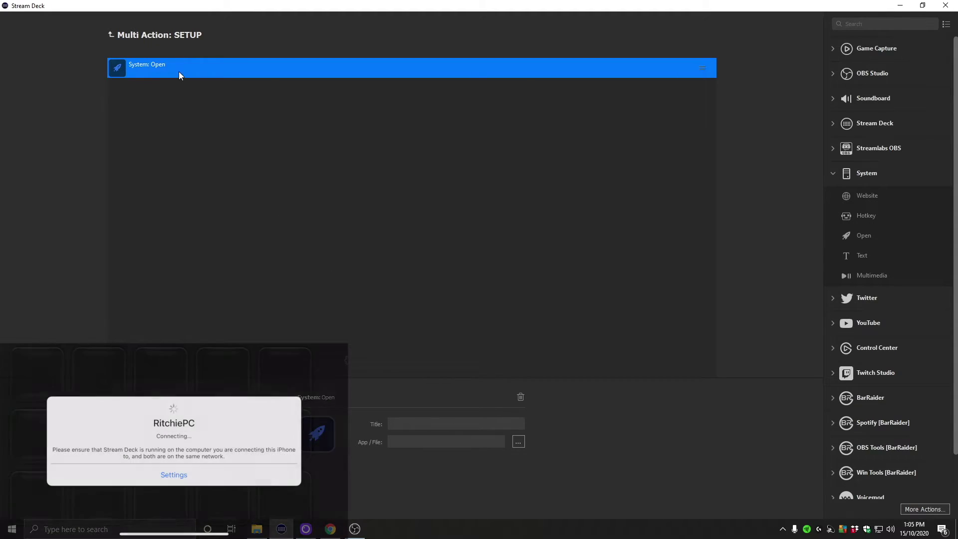
{"action": "left_click", "coordinate": [520, 440]}
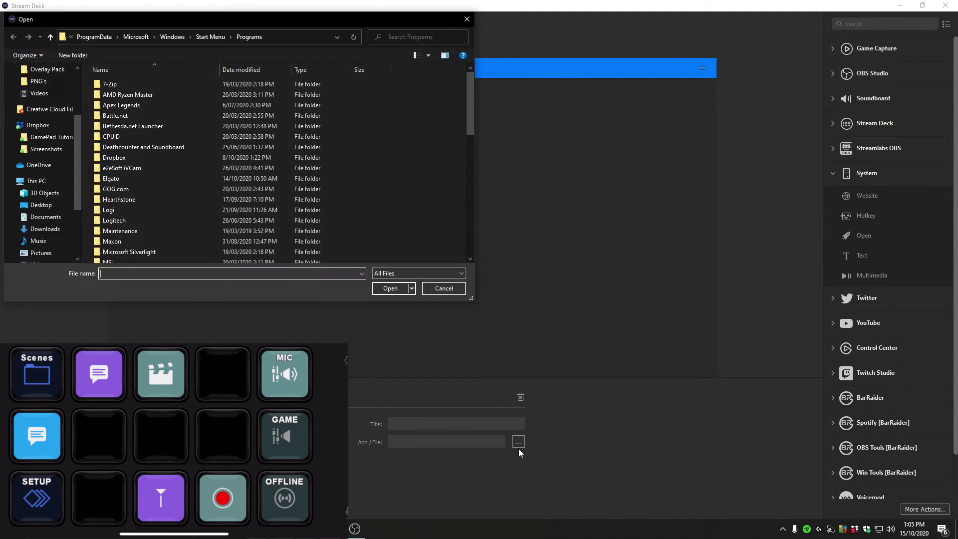
{"action": "left_click", "coordinate": [41, 205]}
{"action": "scroll", "coordinate": [470, 103], "scroll_direction": "down", "scroll_amount": 1}
{"action": "double_click", "coordinate": [452, 192]}
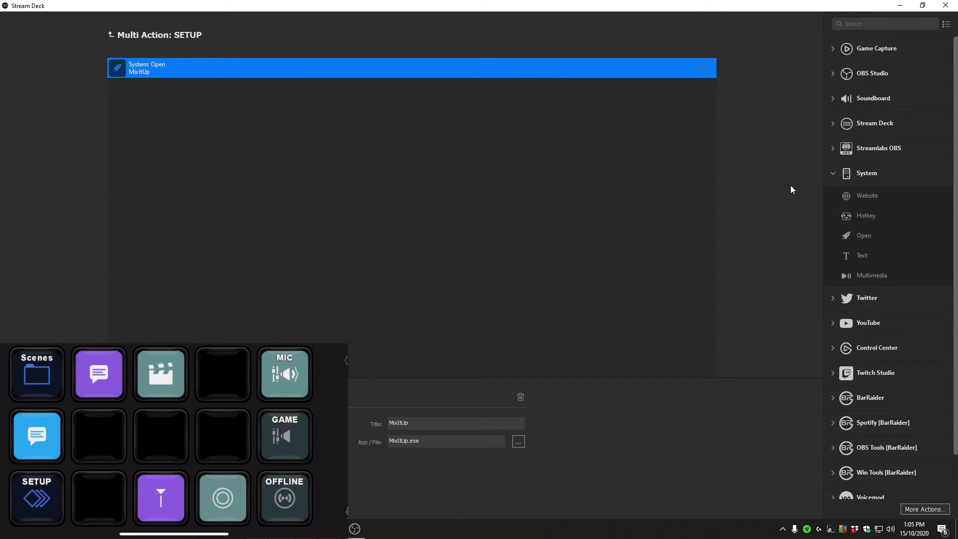
Add a Website step to SETUP with the address 'twitch', then return to the key grid
{"action": "left_click_drag", "start_coordinate": [867, 195], "coordinate": [439, 193]}
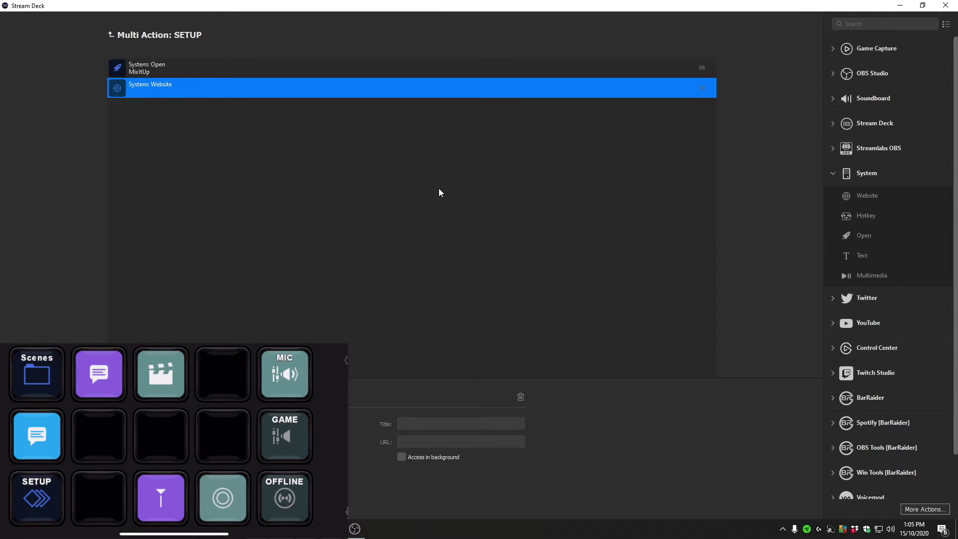
{"action": "left_click", "coordinate": [457, 441]}
{"action": "type", "text": "twitch.tv"}
{"action": "left_click", "coordinate": [112, 35]}
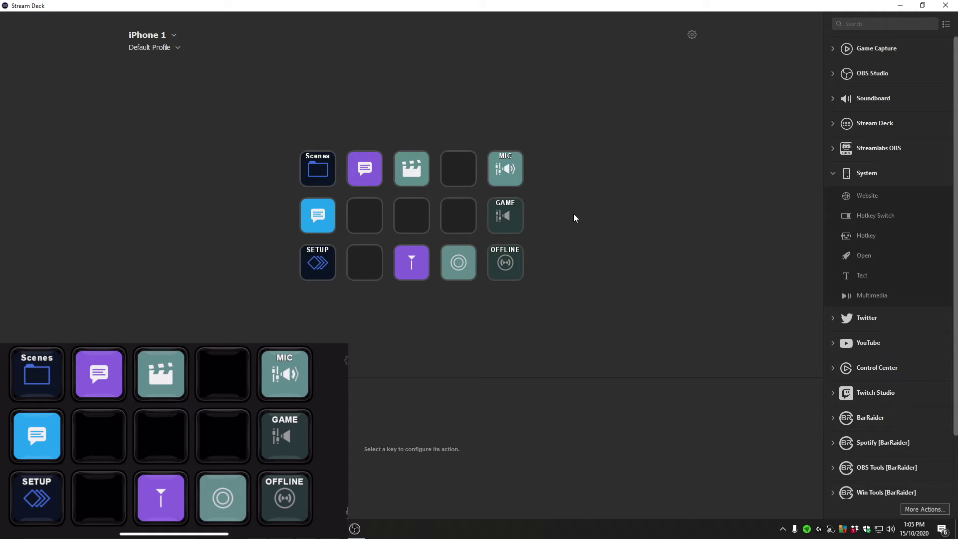
{"action": "left_click", "coordinate": [832, 172]}
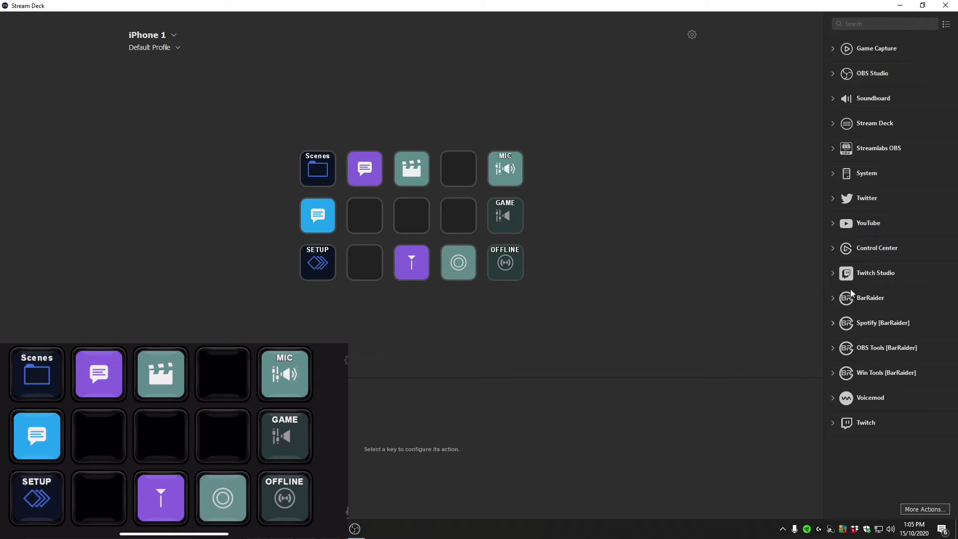
{"action": "left_click", "coordinate": [837, 98]}
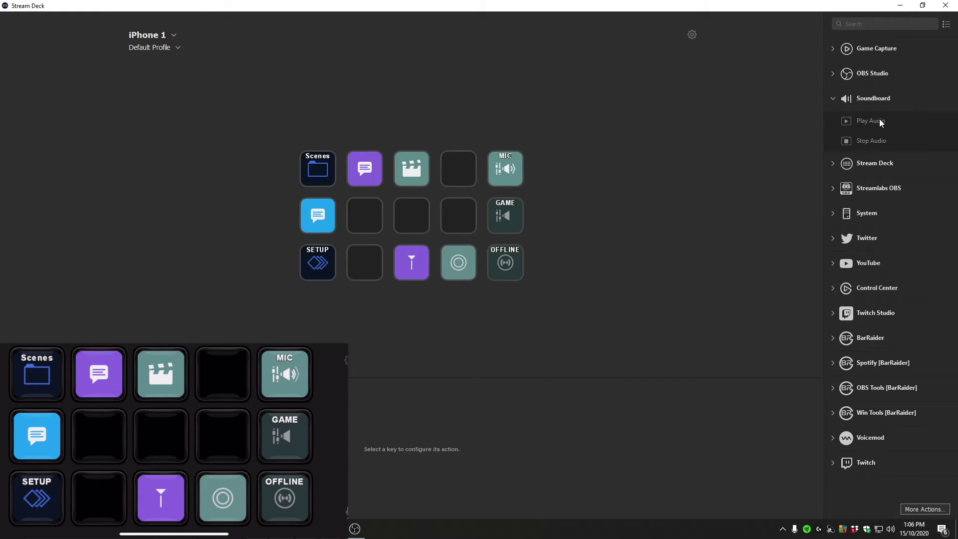
{"action": "left_click_drag", "start_coordinate": [874, 121], "coordinate": [440, 208]}
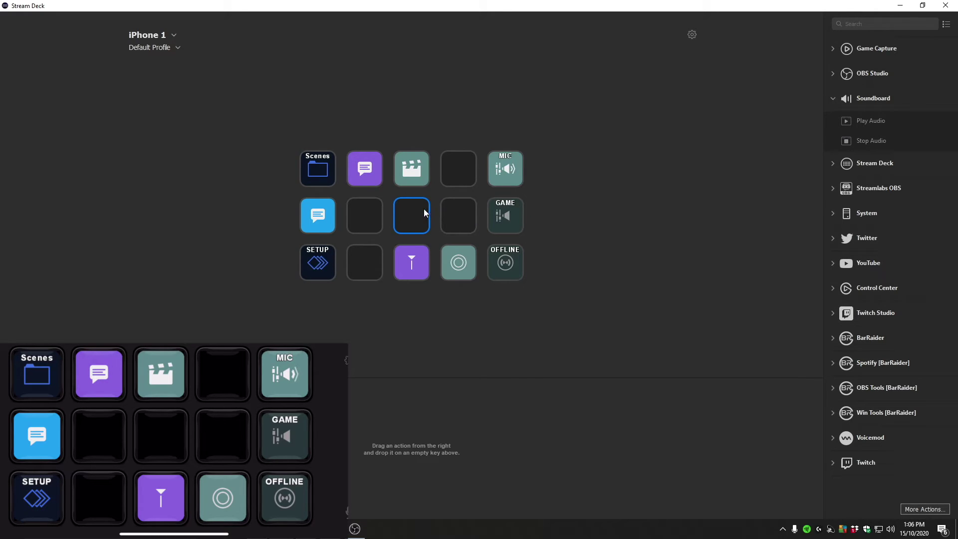
{"action": "left_click_drag", "start_coordinate": [877, 126], "coordinate": [415, 217]}
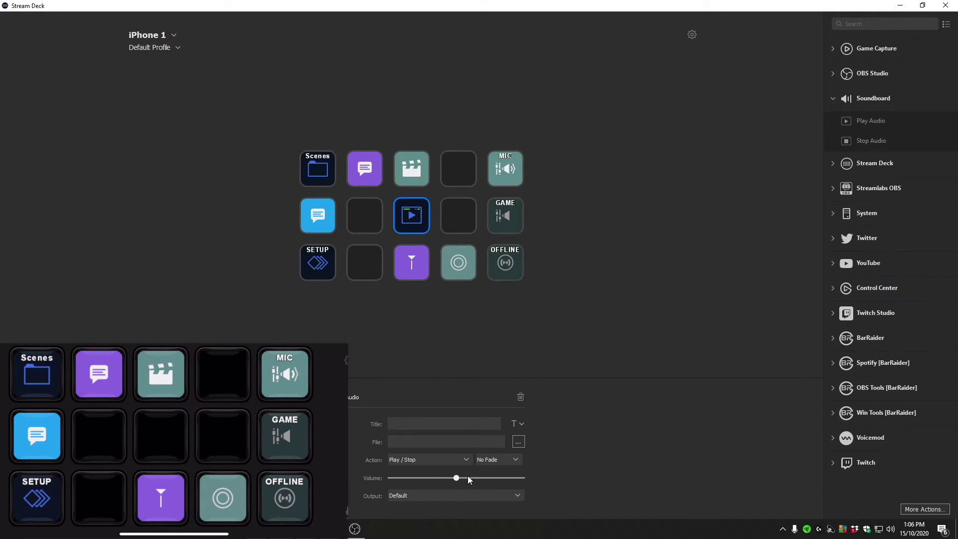
{"action": "left_click", "coordinate": [519, 442]}
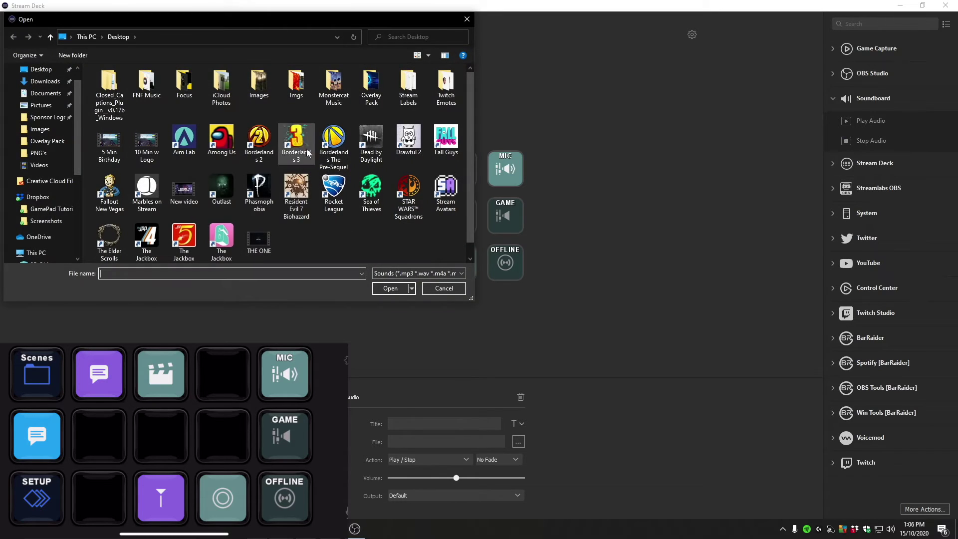
{"action": "left_click", "coordinate": [466, 19]}
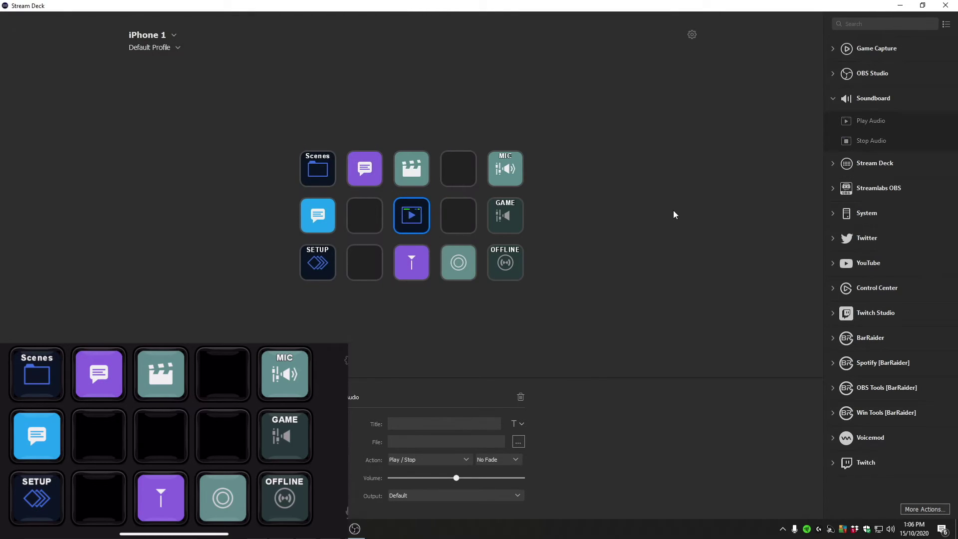
{"action": "left_click", "coordinate": [464, 461]}
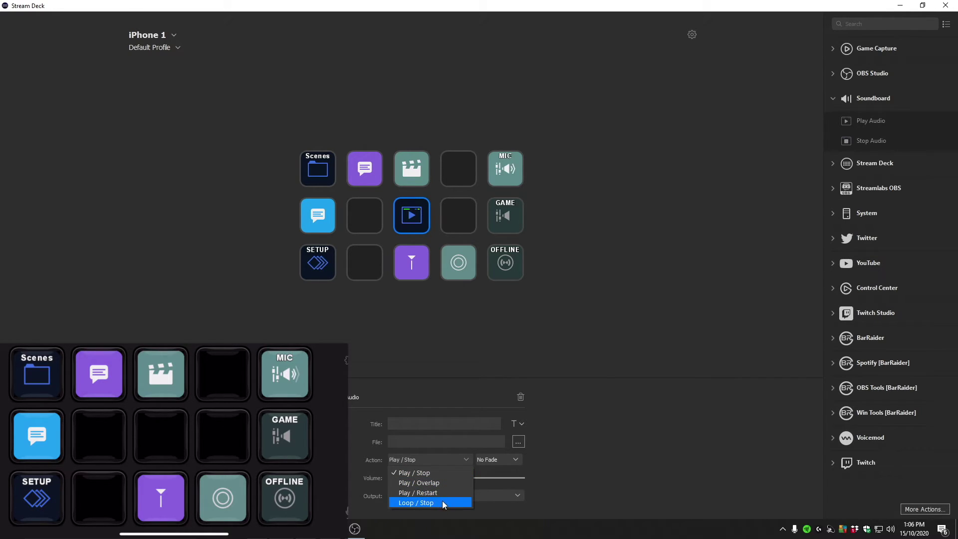
{"action": "left_click", "coordinate": [441, 502]}
{"action": "left_click", "coordinate": [461, 461]}
{"action": "left_click", "coordinate": [444, 490]}
{"action": "left_click", "coordinate": [434, 460]}
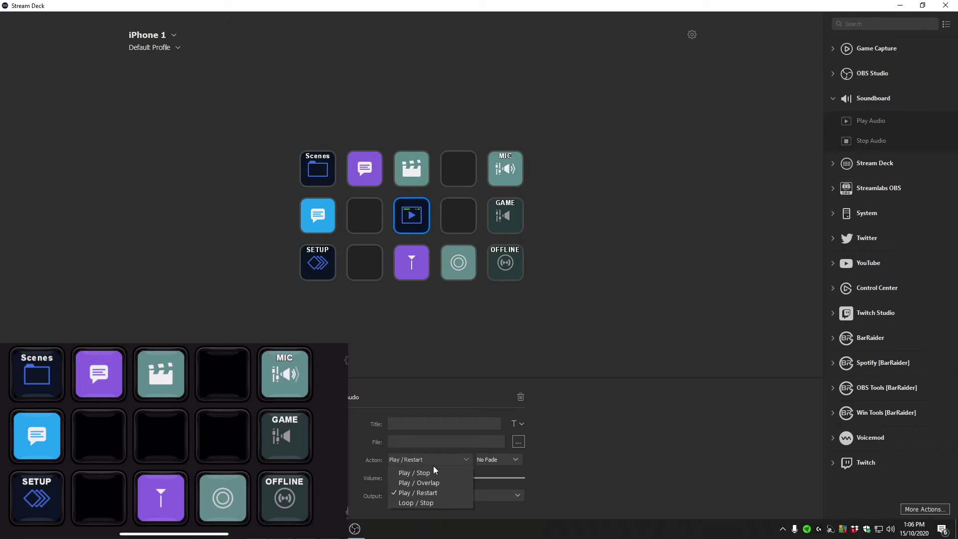
{"action": "left_click", "coordinate": [436, 471]}
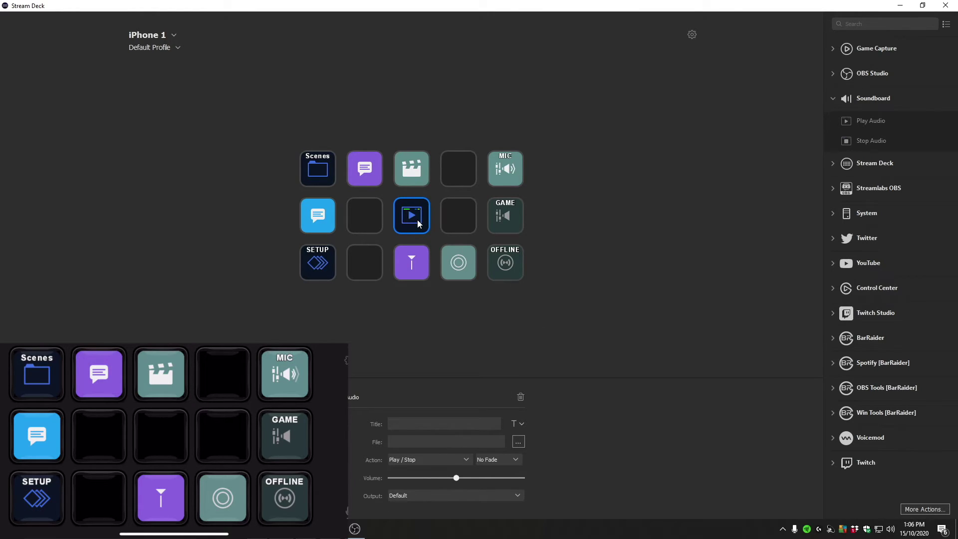
{"action": "key", "text": "Delete"}
{"action": "left_click", "coordinate": [852, 99]}
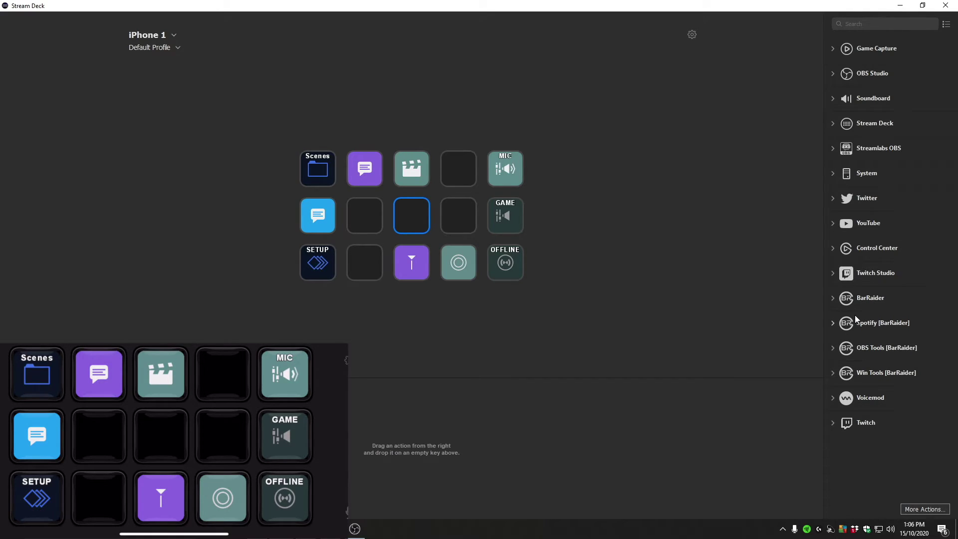
Scroll through the More Actions store's Most Popular plugins, then close the store
{"action": "left_click", "coordinate": [924, 510]}
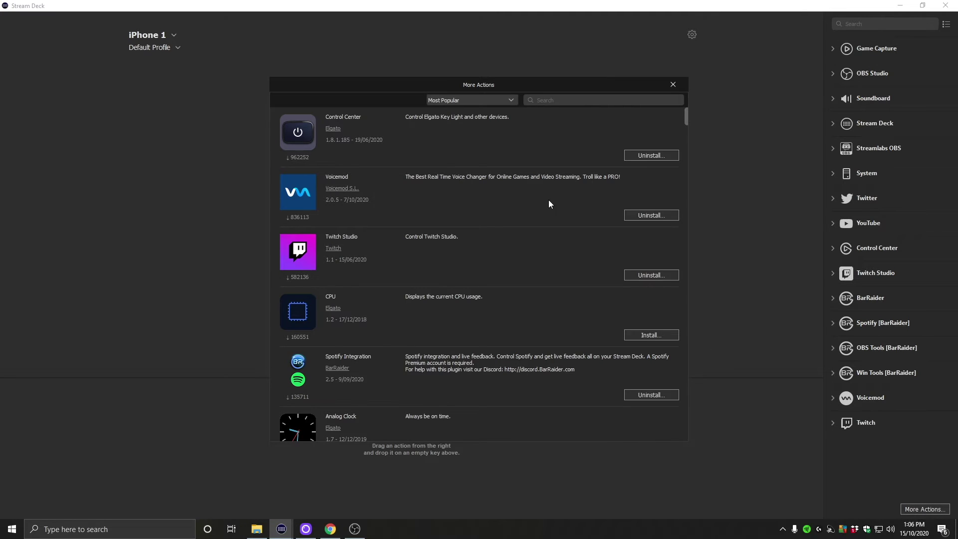
{"action": "scroll", "coordinate": [543, 163], "scroll_direction": "down", "scroll_amount": 3}
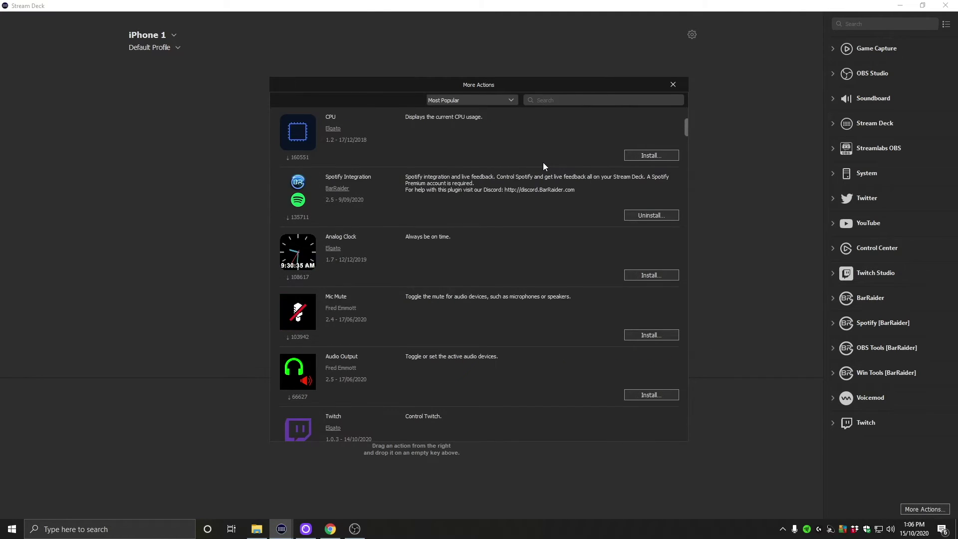
{"action": "scroll", "coordinate": [543, 163], "scroll_direction": "up", "scroll_amount": 3}
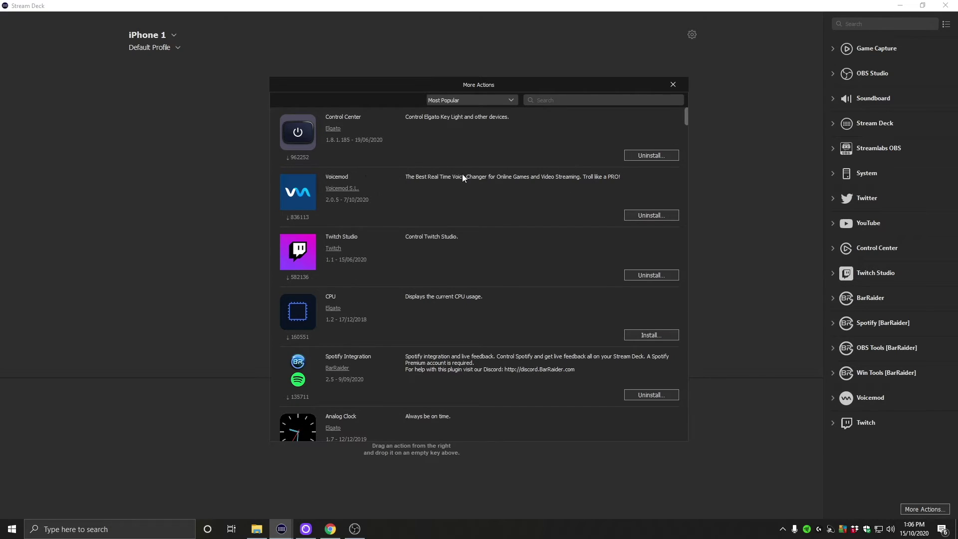
{"action": "scroll", "coordinate": [517, 194], "scroll_direction": "down", "scroll_amount": 3}
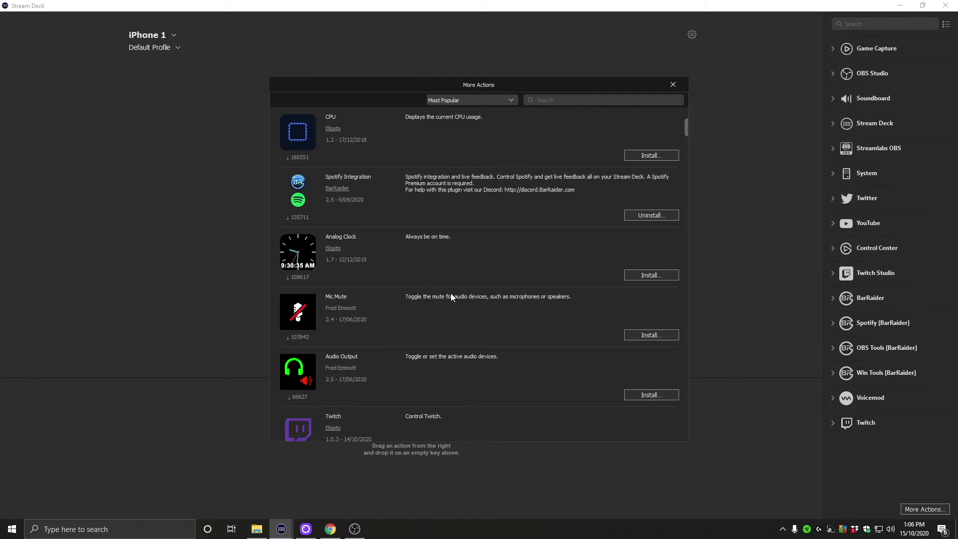
{"action": "scroll", "coordinate": [475, 290], "scroll_direction": "down", "scroll_amount": 3}
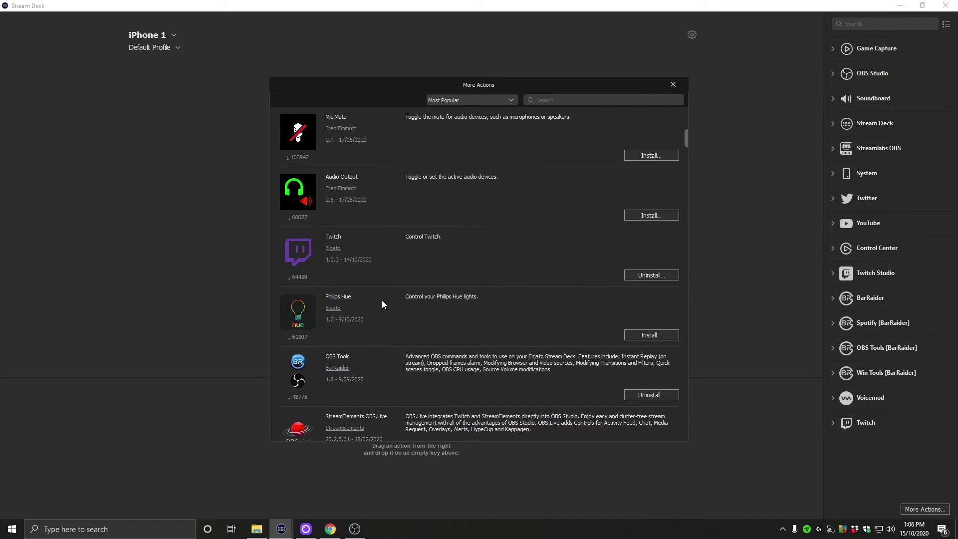
{"action": "scroll", "coordinate": [516, 292], "scroll_direction": "down", "scroll_amount": 3}
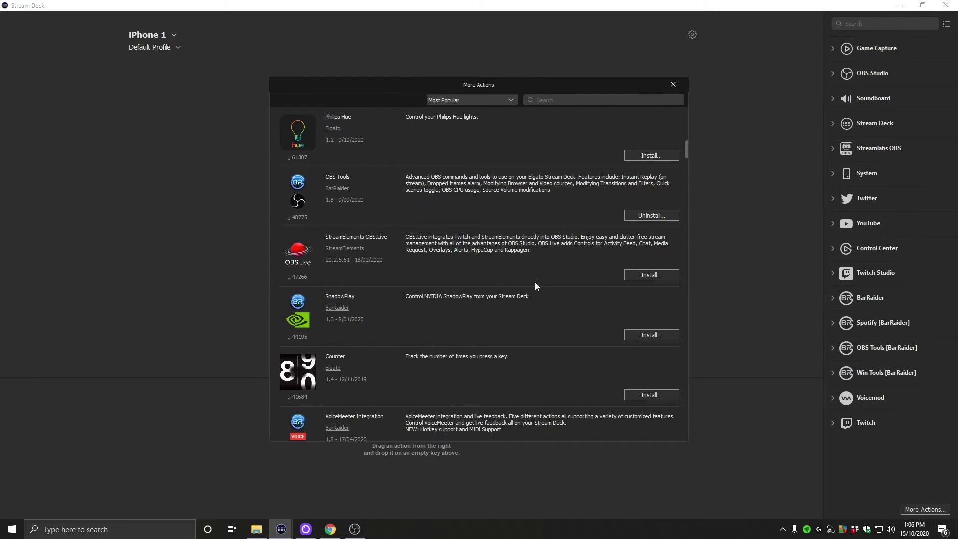
{"action": "scroll", "coordinate": [537, 284], "scroll_direction": "down", "scroll_amount": 3}
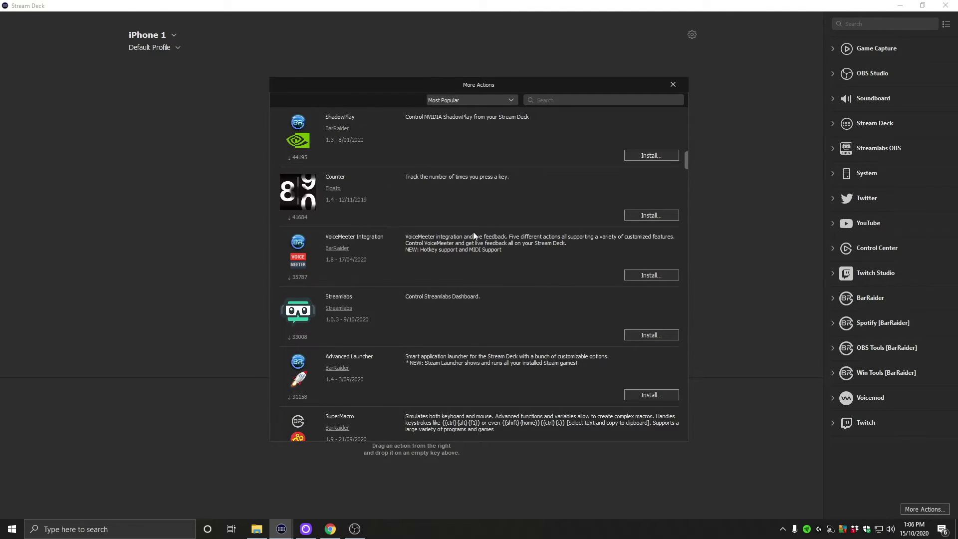
{"action": "scroll", "coordinate": [509, 227], "scroll_direction": "down", "scroll_amount": 3}
{"action": "scroll", "coordinate": [546, 223], "scroll_direction": "down", "scroll_amount": 3}
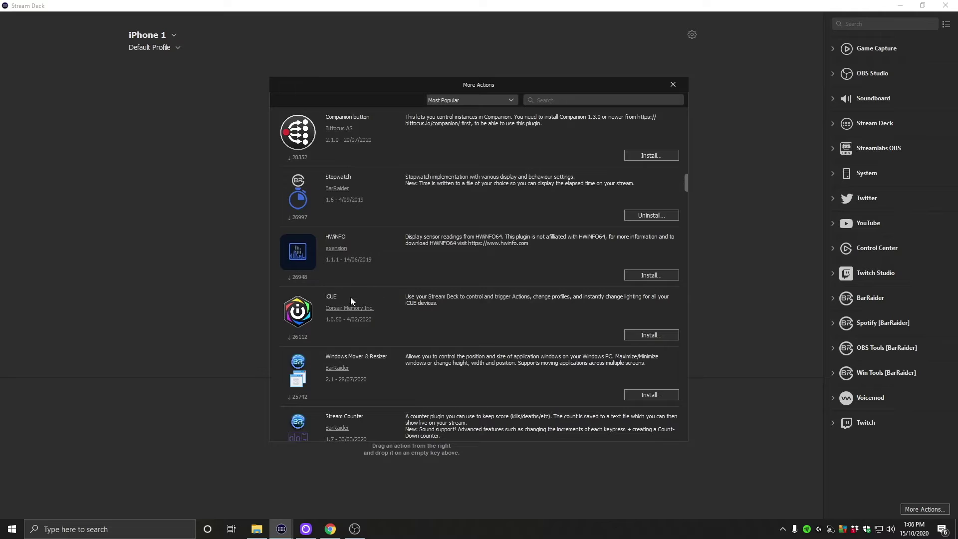
{"action": "scroll", "coordinate": [446, 284], "scroll_direction": "down", "scroll_amount": 6}
{"action": "scroll", "coordinate": [427, 262], "scroll_direction": "up", "scroll_amount": 3}
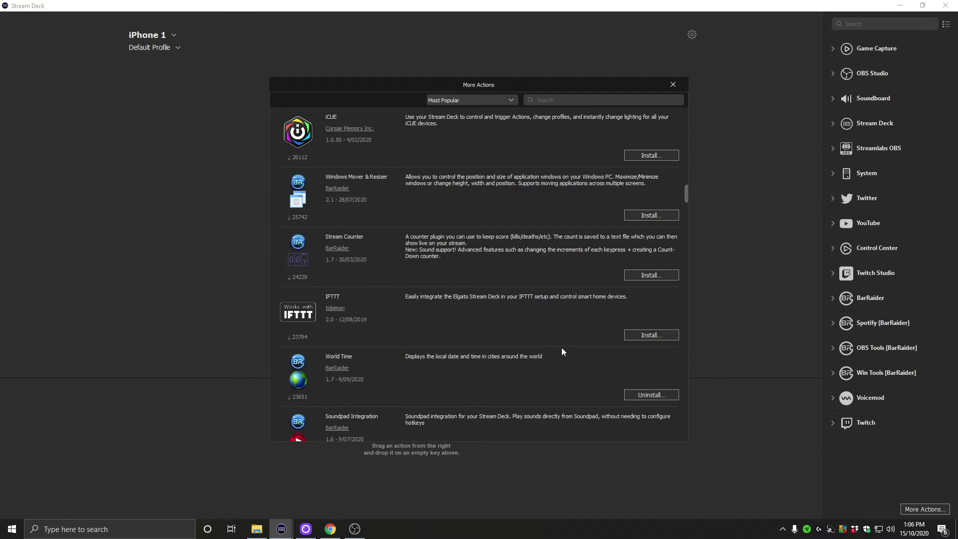
{"action": "scroll", "coordinate": [559, 353], "scroll_direction": "down", "scroll_amount": 6}
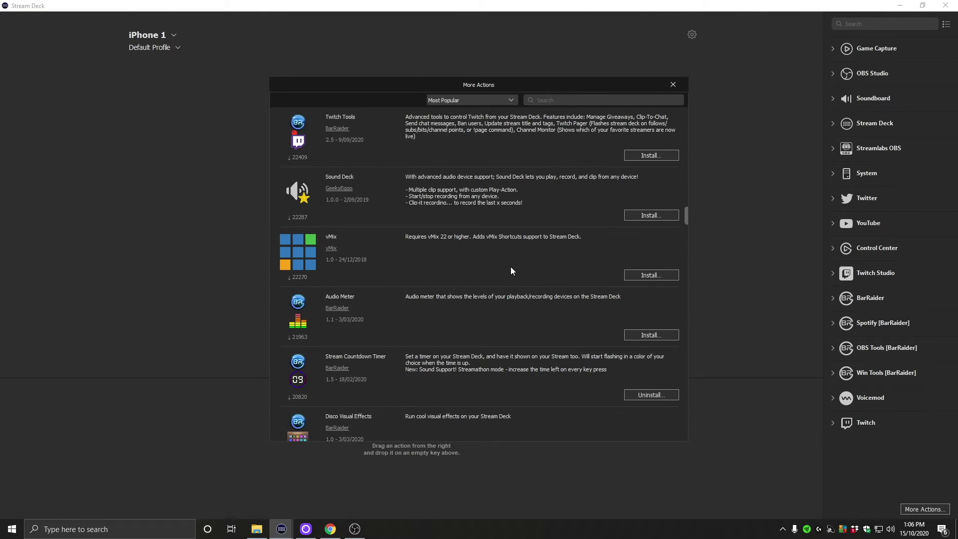
{"action": "scroll", "coordinate": [480, 294], "scroll_direction": "down", "scroll_amount": 3}
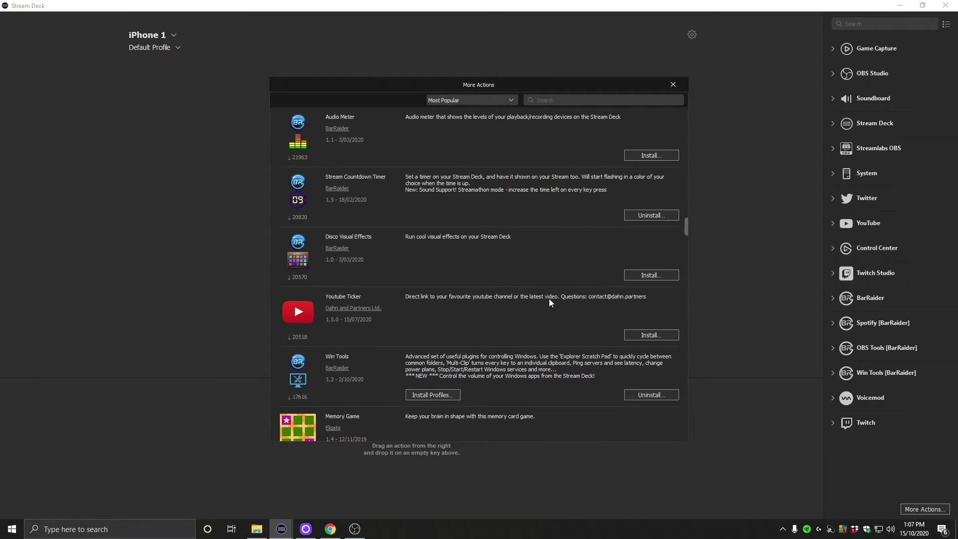
{"action": "scroll", "coordinate": [538, 304], "scroll_direction": "down", "scroll_amount": 3}
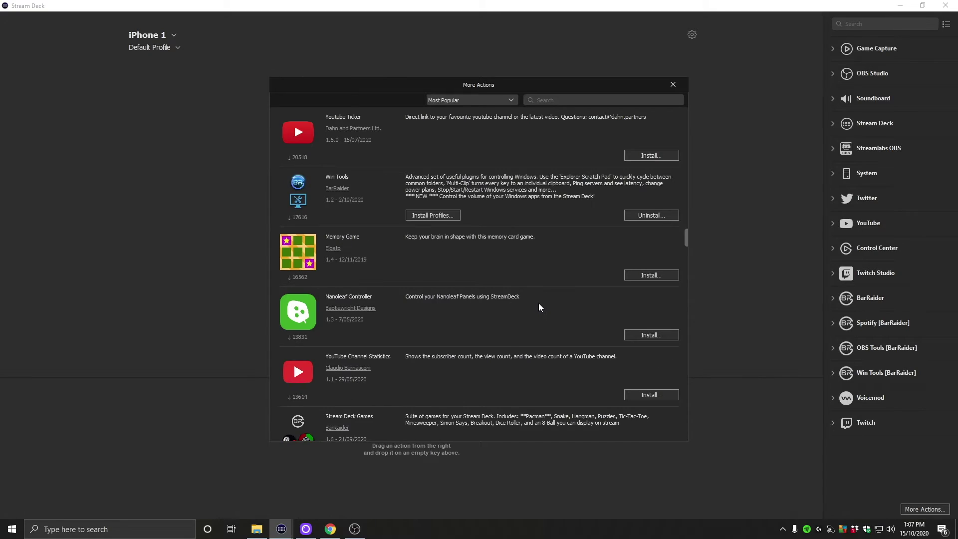
{"action": "scroll", "coordinate": [538, 302], "scroll_direction": "down", "scroll_amount": 6}
{"action": "scroll", "coordinate": [539, 305], "scroll_direction": "down", "scroll_amount": 3}
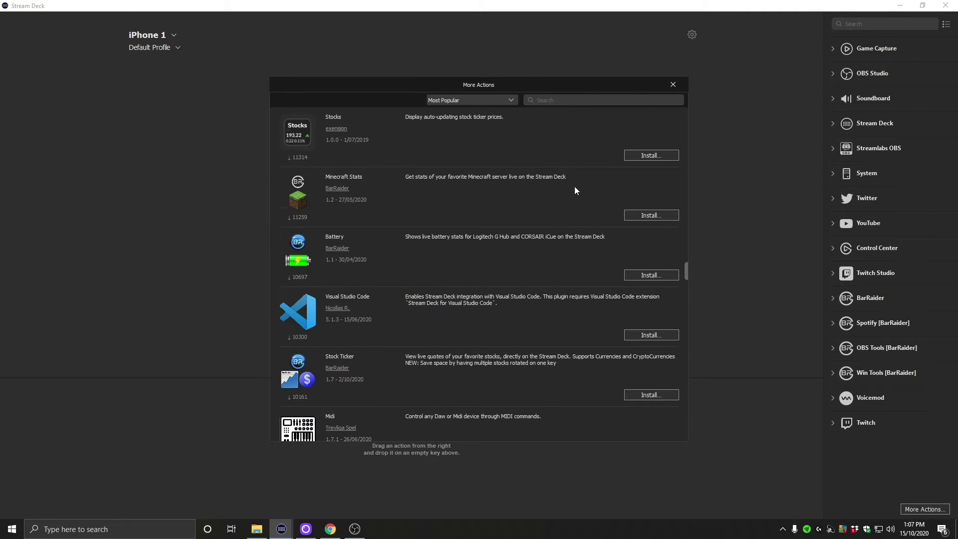
{"action": "left_click", "coordinate": [682, 84]}
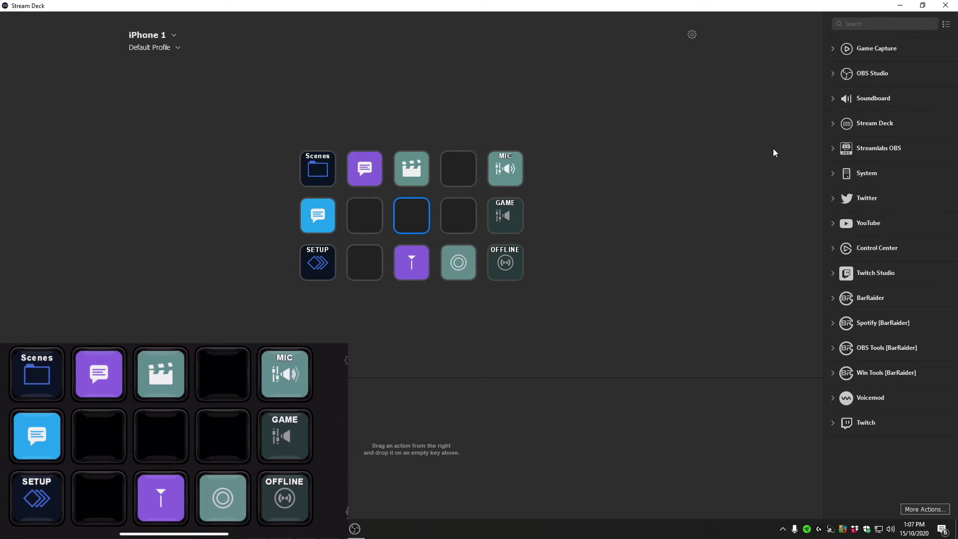
Switch the device selector from iPhone 1 to the Stream Deck hardware device
{"action": "left_click", "coordinate": [175, 35]}
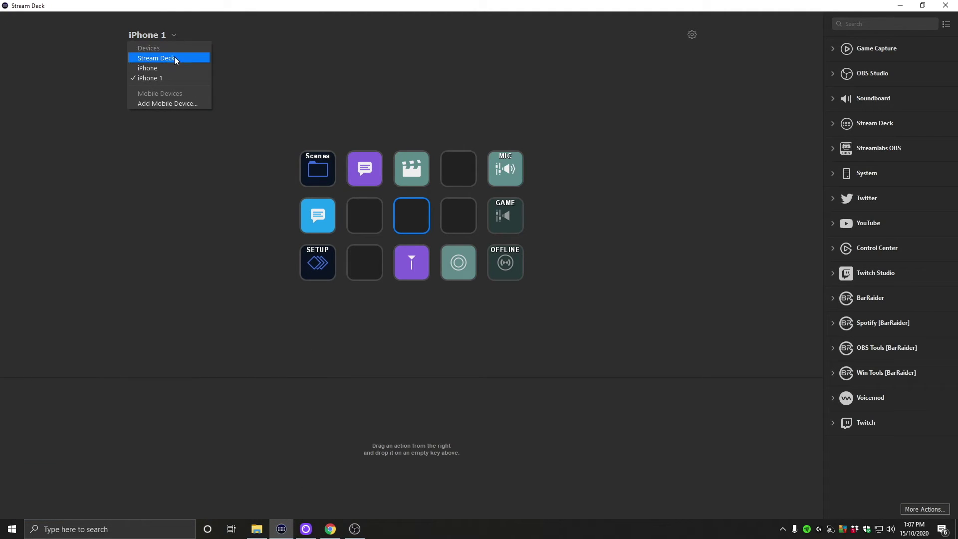
{"action": "left_click", "coordinate": [174, 56]}
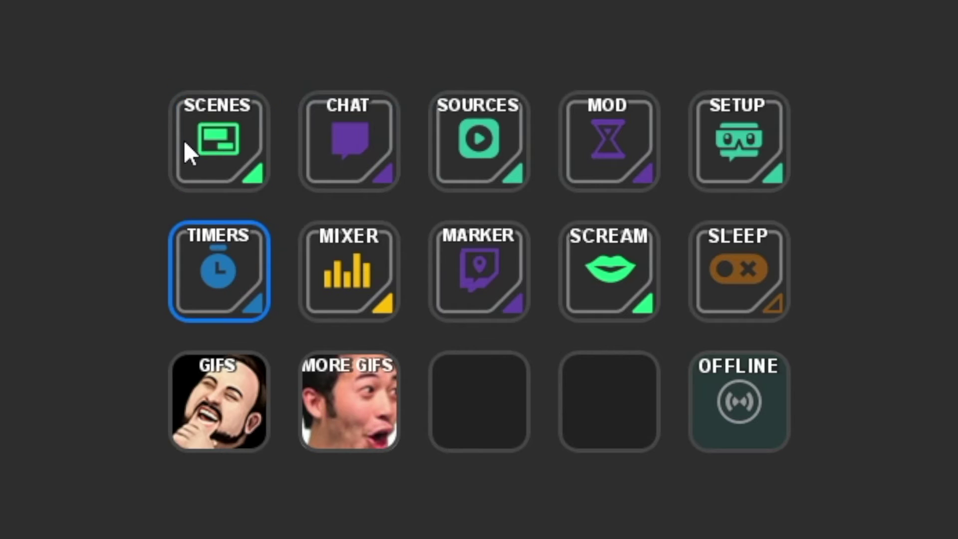
Open the SCENES folder and review Intro's scene step and two Mixer Audio steps
{"action": "left_click", "coordinate": [242, 134]}
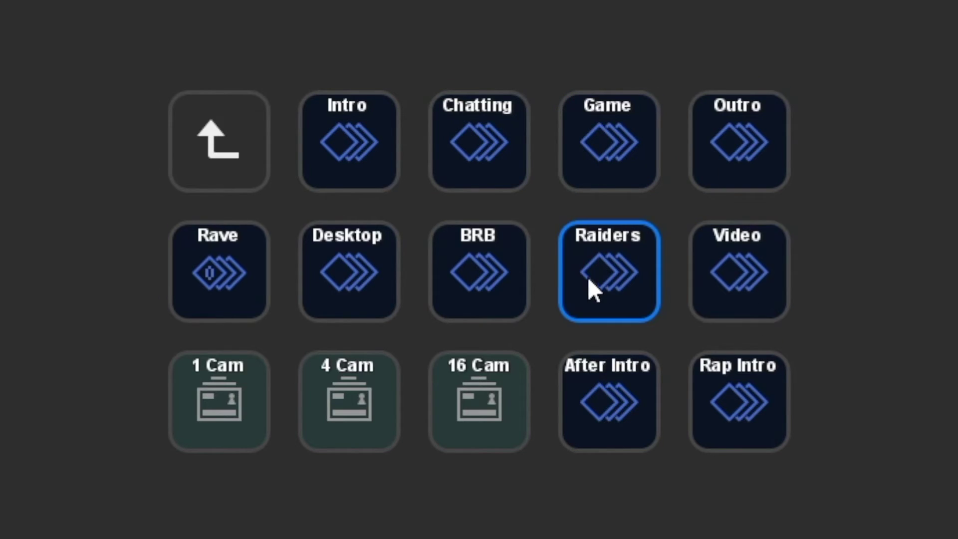
{"action": "double_click", "coordinate": [349, 139]}
{"action": "left_click", "coordinate": [168, 66]}
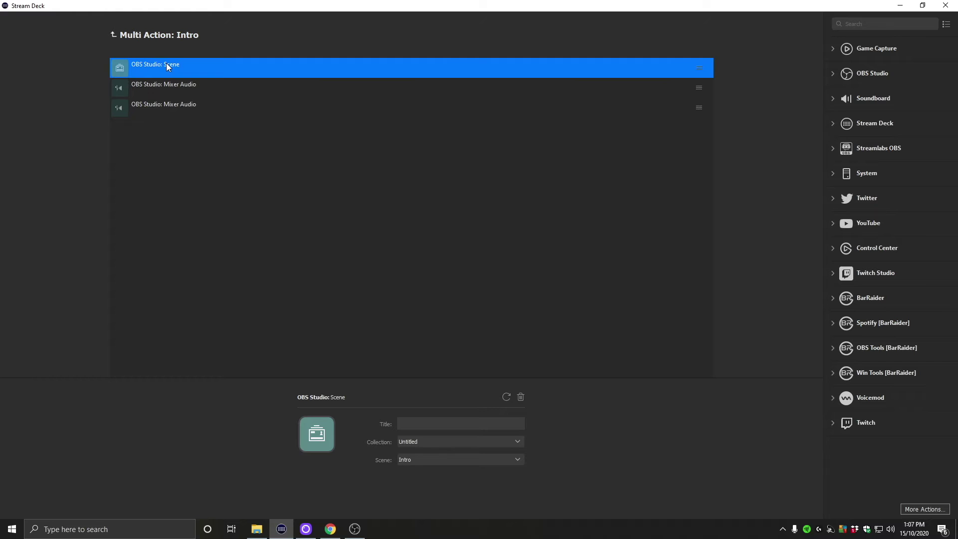
{"action": "left_click", "coordinate": [181, 84]}
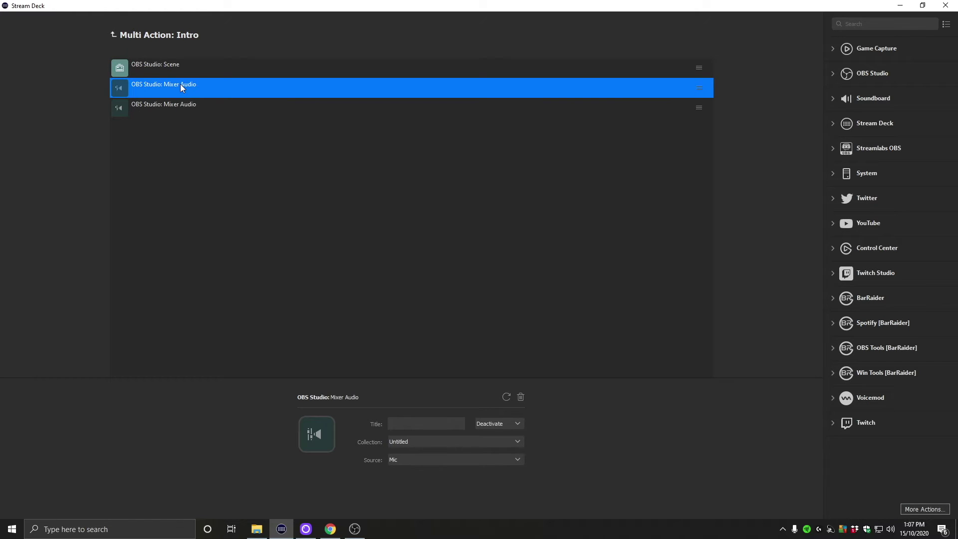
{"action": "left_click", "coordinate": [189, 112]}
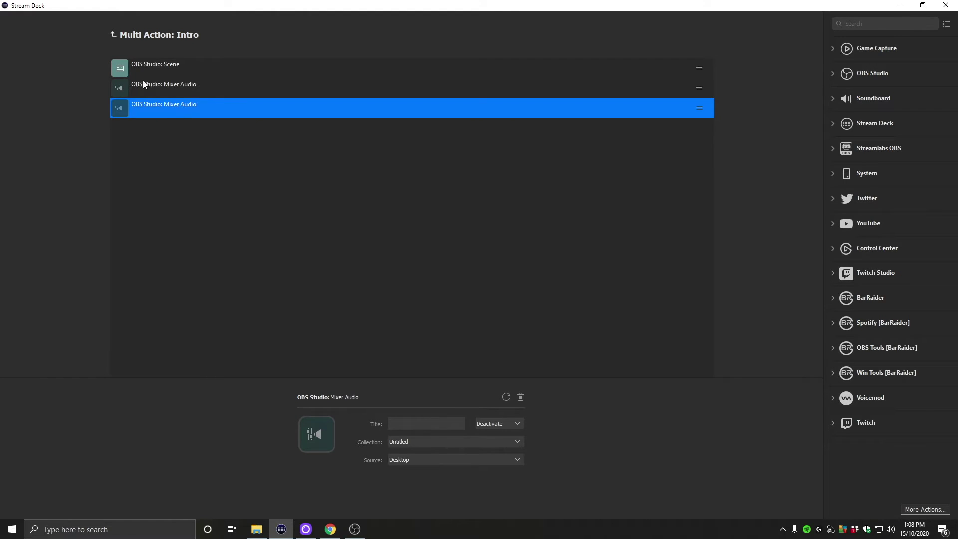
{"action": "left_click", "coordinate": [117, 34]}
Review Chatting's scene step and two Mixer Audio steps, then return to the scene keys
{"action": "double_click", "coordinate": [411, 164]}
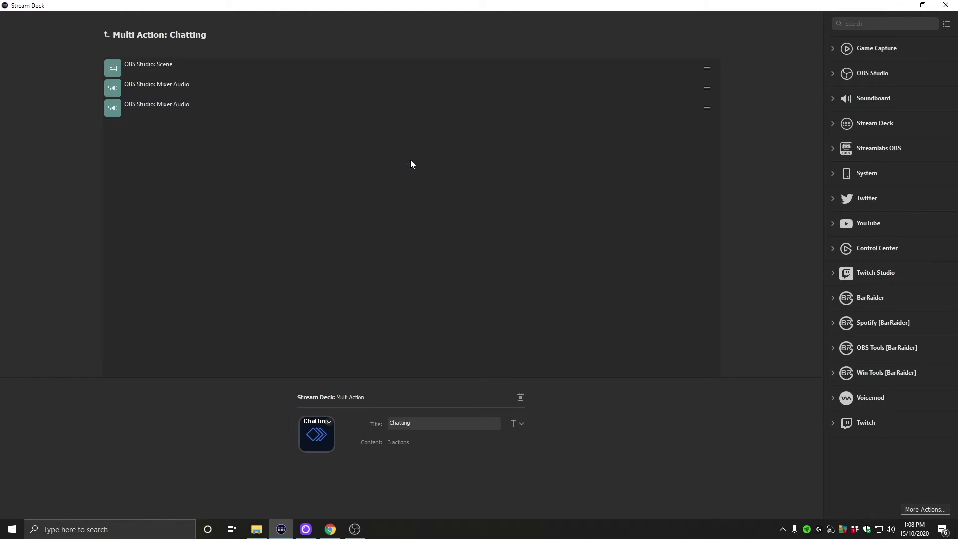
{"action": "left_click", "coordinate": [169, 73]}
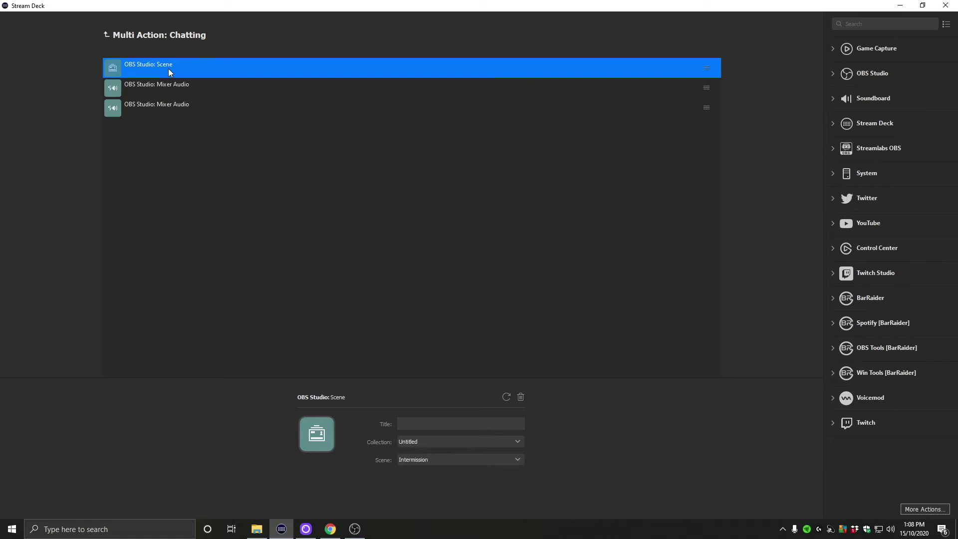
{"action": "left_click", "coordinate": [204, 87]}
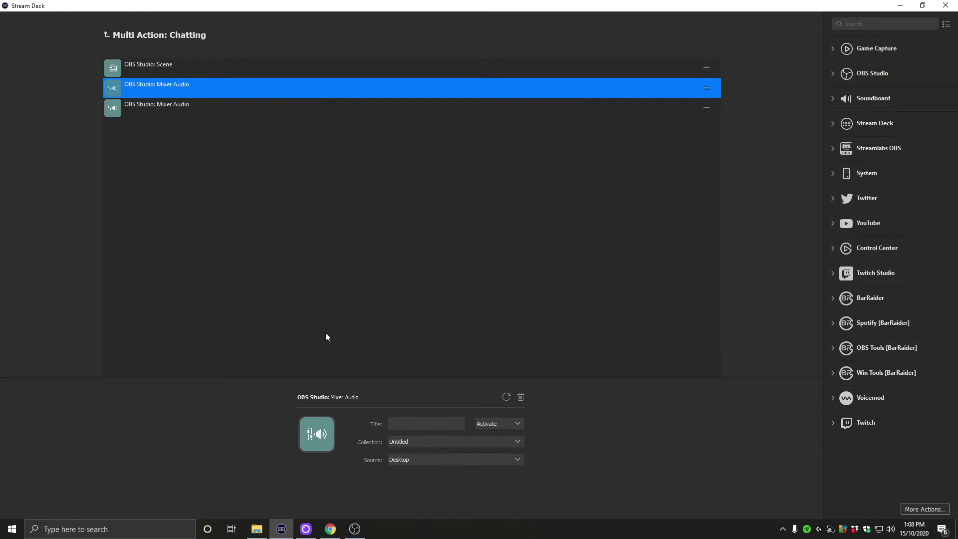
{"action": "left_click", "coordinate": [255, 111]}
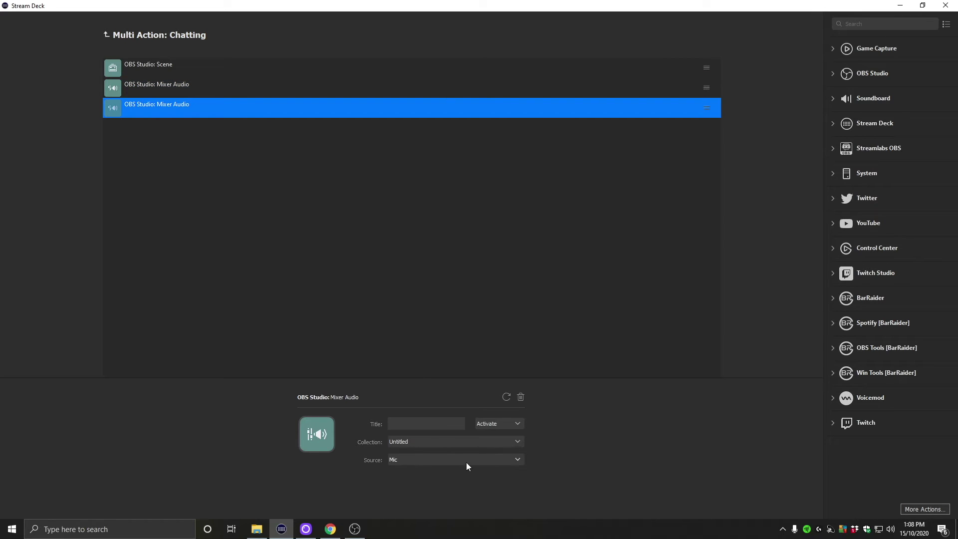
{"action": "left_click", "coordinate": [107, 34]}
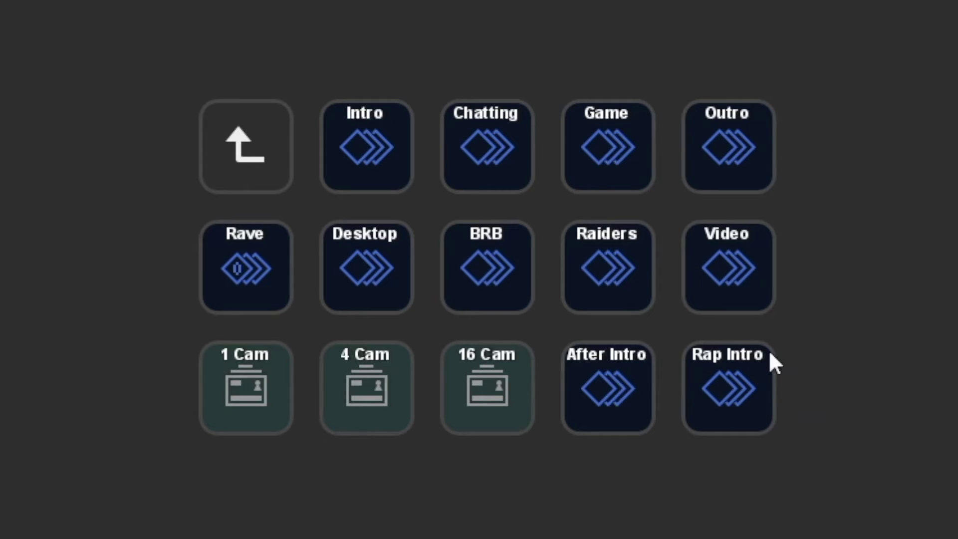
{"action": "left_click", "coordinate": [229, 122]}
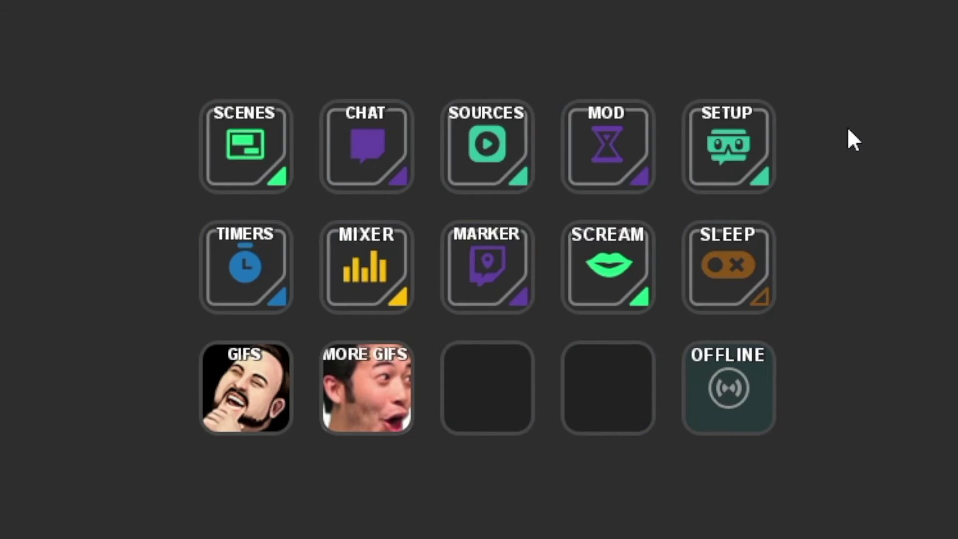
{"action": "double_click", "coordinate": [372, 117]}
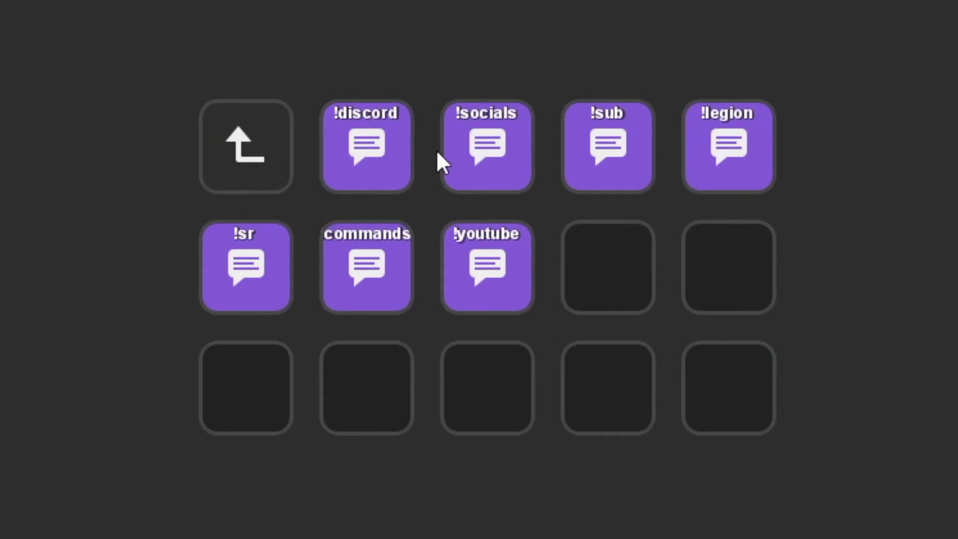
{"action": "left_click", "coordinate": [472, 148]}
{"action": "left_click", "coordinate": [615, 144]}
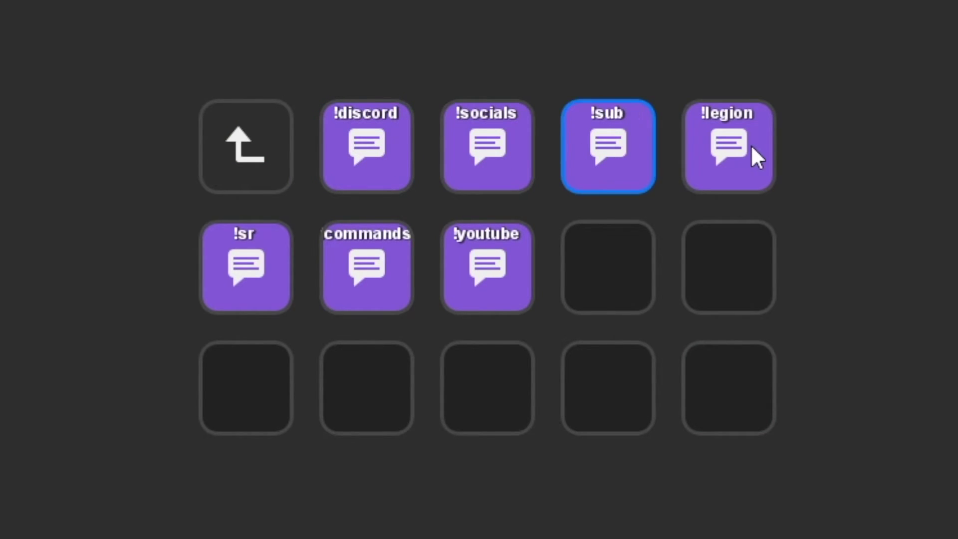
{"action": "left_click", "coordinate": [748, 145]}
{"action": "left_click", "coordinate": [622, 138]}
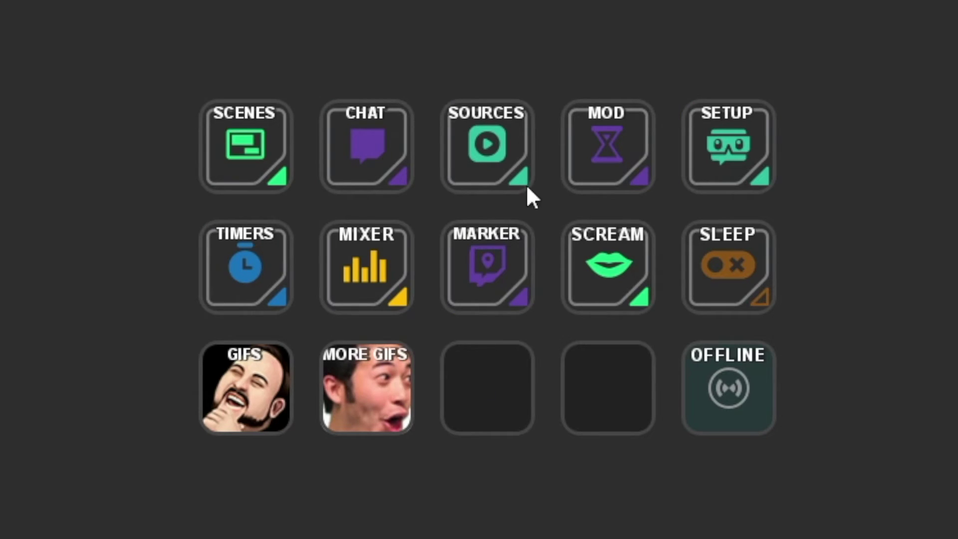
{"action": "double_click", "coordinate": [496, 132]}
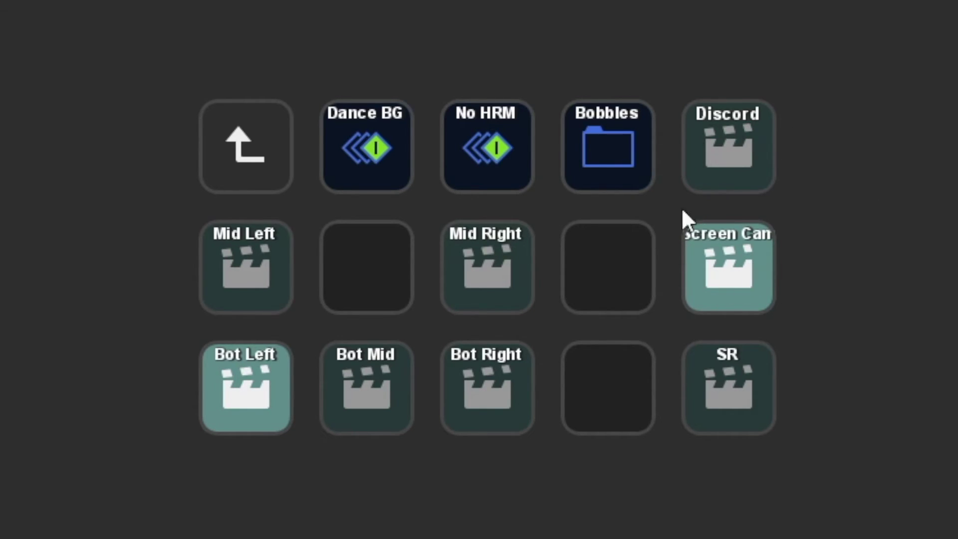
{"action": "left_click", "coordinate": [266, 145]}
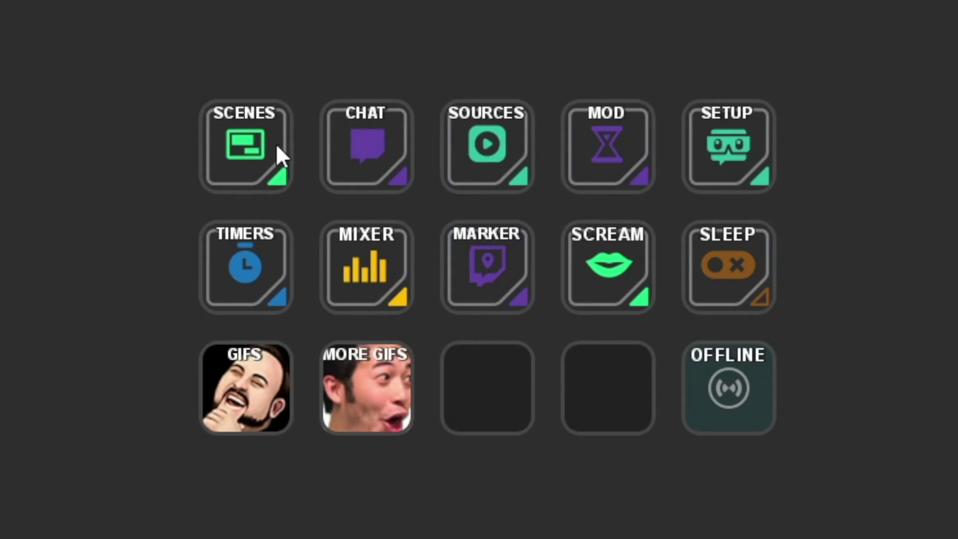
{"action": "left_click", "coordinate": [595, 139]}
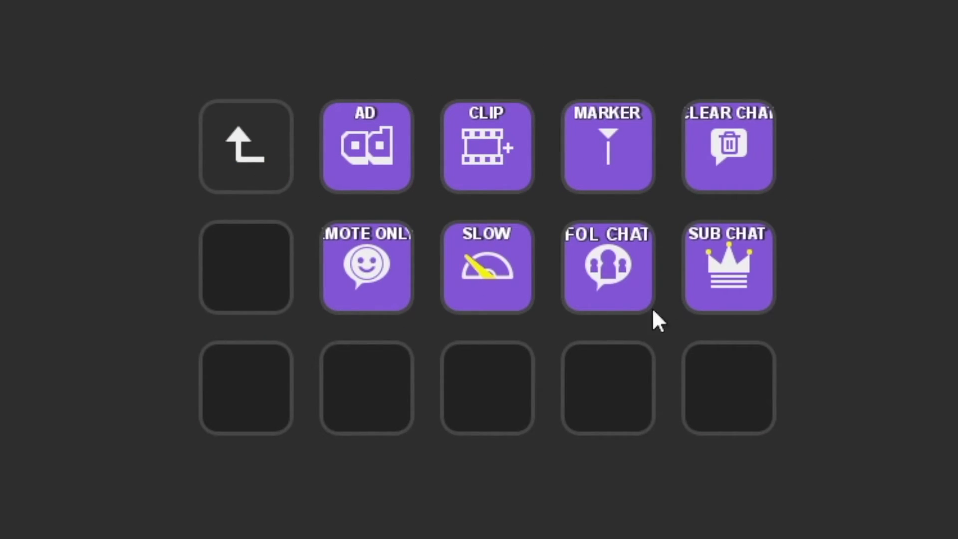
{"action": "double_click", "coordinate": [289, 132]}
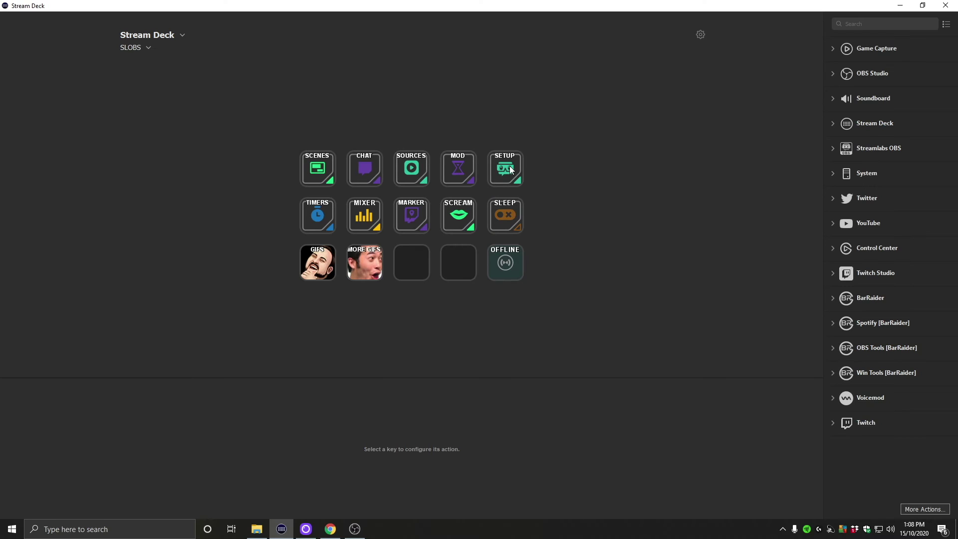
{"action": "double_click", "coordinate": [509, 168]}
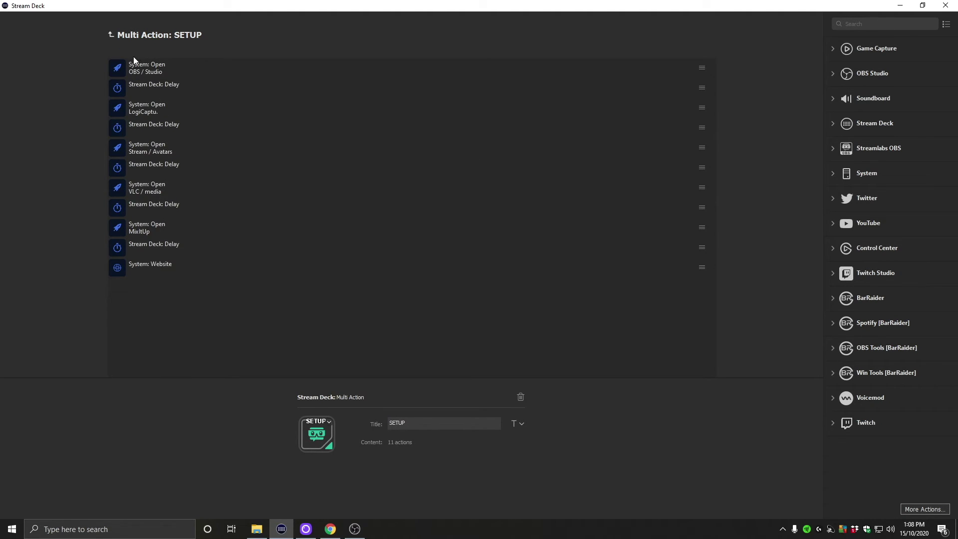
{"action": "left_click", "coordinate": [122, 39]}
{"action": "double_click", "coordinate": [313, 210]}
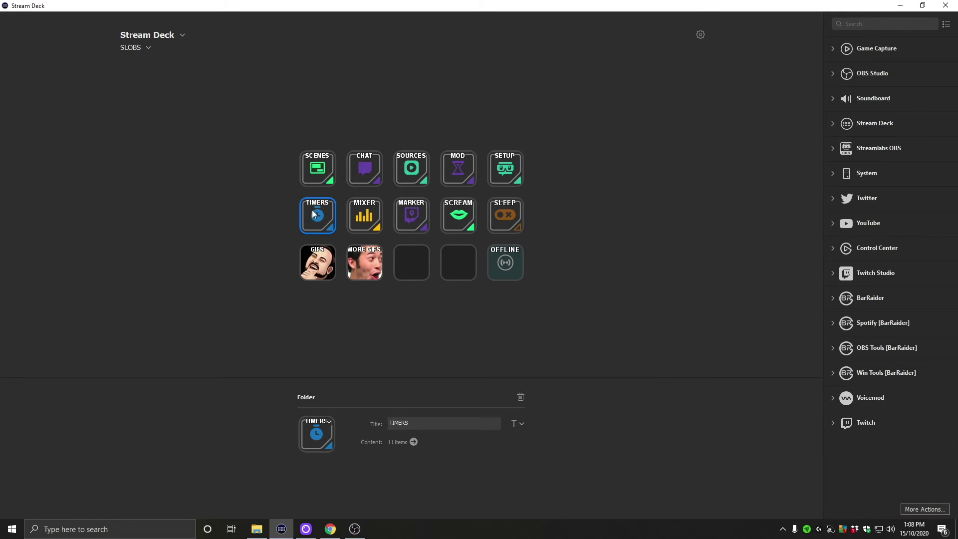
{"action": "left_click", "coordinate": [361, 168]}
{"action": "left_click", "coordinate": [412, 168]}
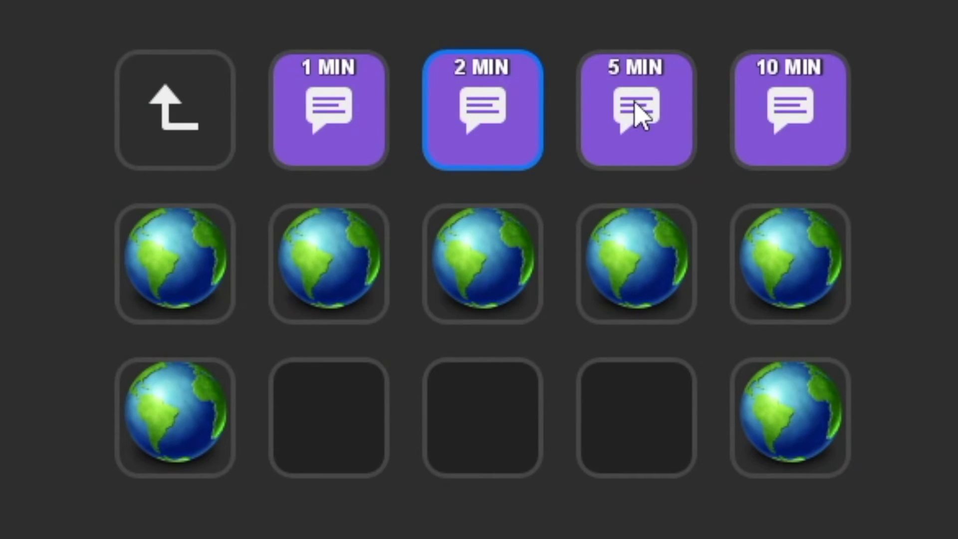
{"action": "left_click", "coordinate": [635, 102]}
{"action": "left_click", "coordinate": [811, 97]}
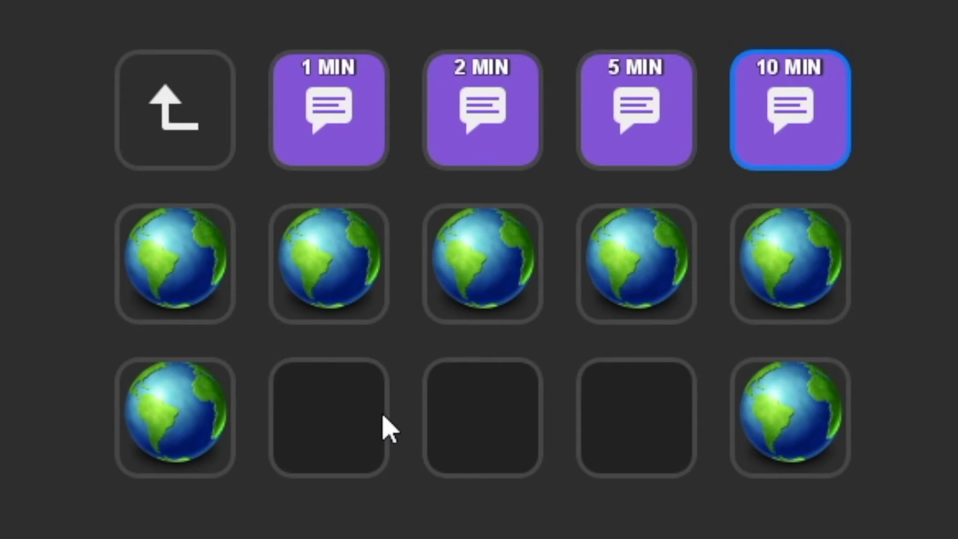
{"action": "left_click", "coordinate": [163, 277]}
{"action": "left_click", "coordinate": [367, 401]}
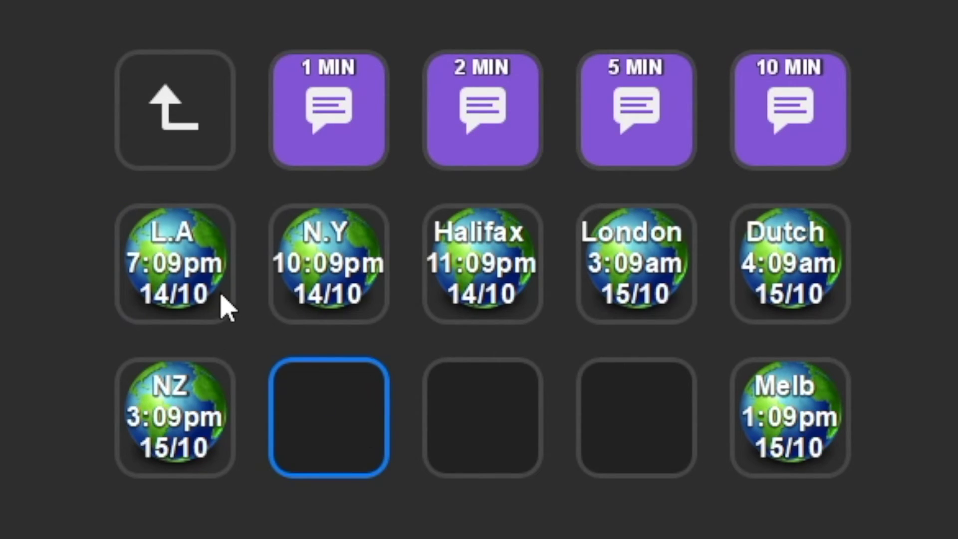
{"action": "left_click", "coordinate": [192, 262]}
{"action": "left_click", "coordinate": [324, 272]}
{"action": "left_click", "coordinate": [466, 270]}
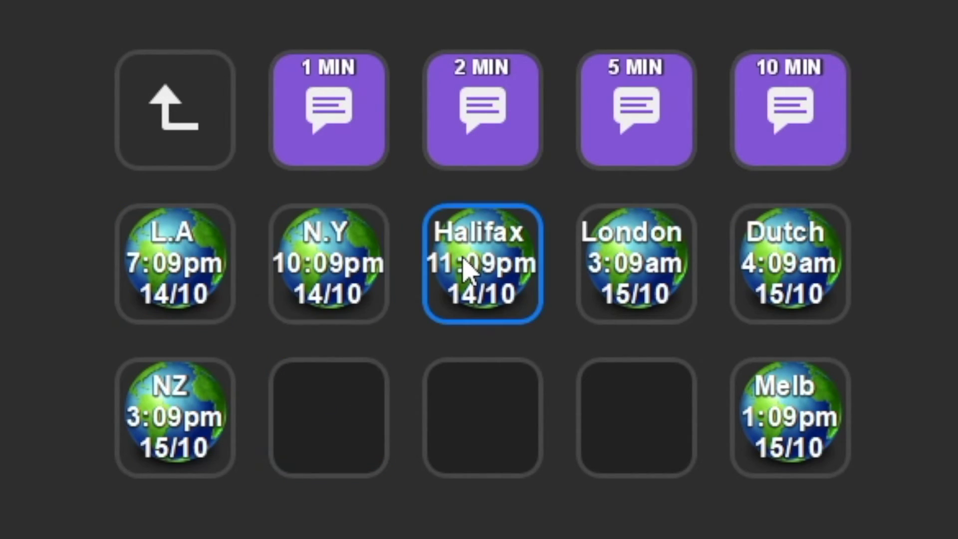
{"action": "left_click", "coordinate": [654, 262]}
{"action": "left_click", "coordinate": [762, 257]}
{"action": "left_click", "coordinate": [806, 387]}
{"action": "left_click", "coordinate": [150, 359]}
{"action": "double_click", "coordinate": [190, 103]}
{"action": "left_click", "coordinate": [332, 261]}
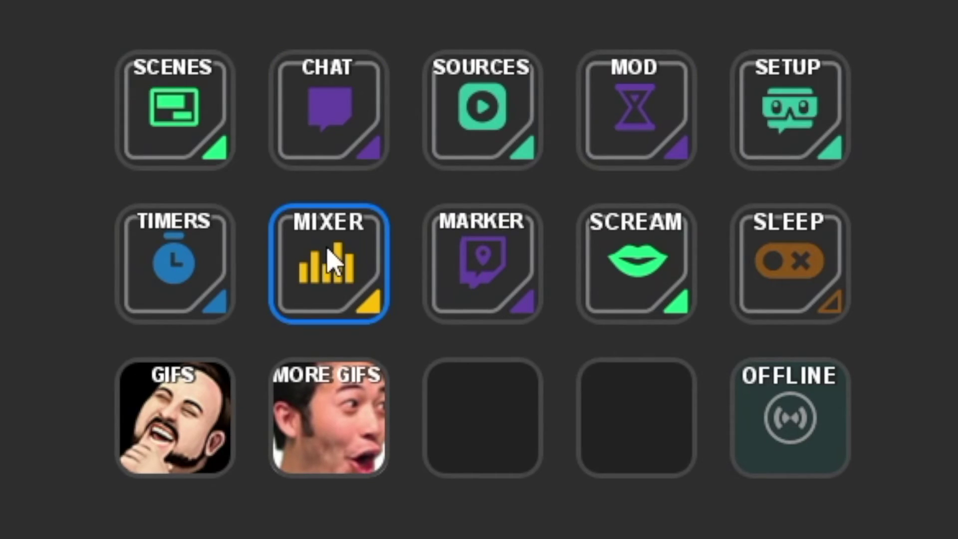
{"action": "double_click", "coordinate": [333, 262]}
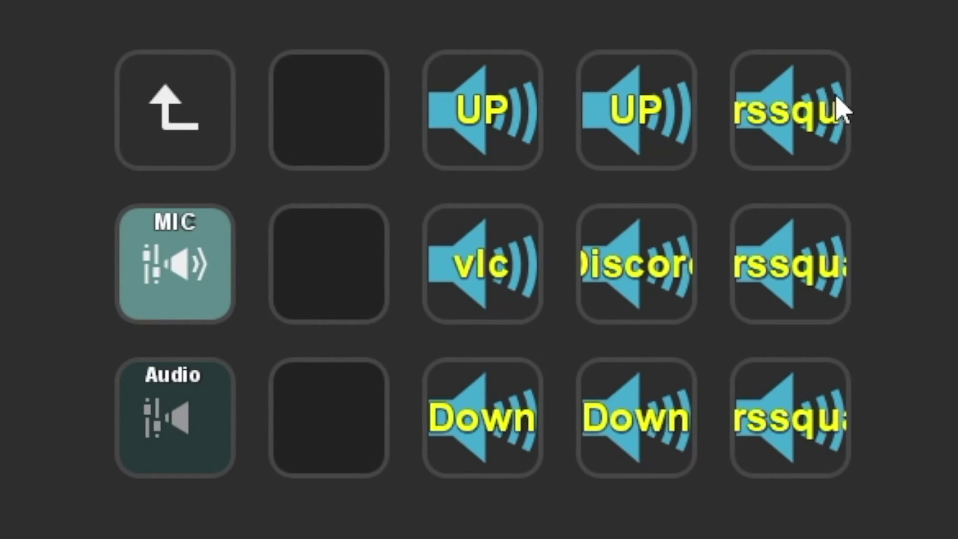
{"action": "left_click", "coordinate": [180, 261]}
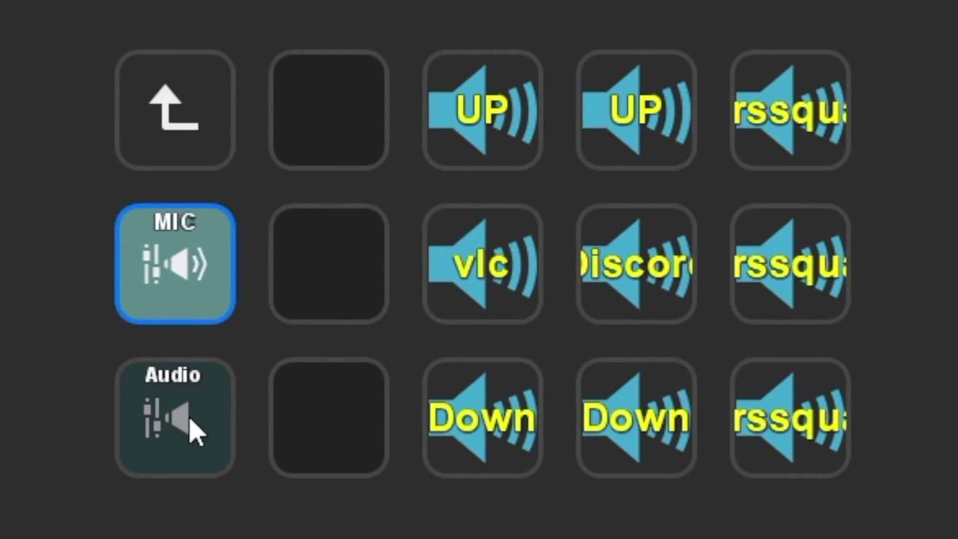
{"action": "left_click", "coordinate": [194, 433]}
{"action": "left_click", "coordinate": [188, 277]}
{"action": "left_click", "coordinate": [193, 436]}
{"action": "double_click", "coordinate": [172, 100]}
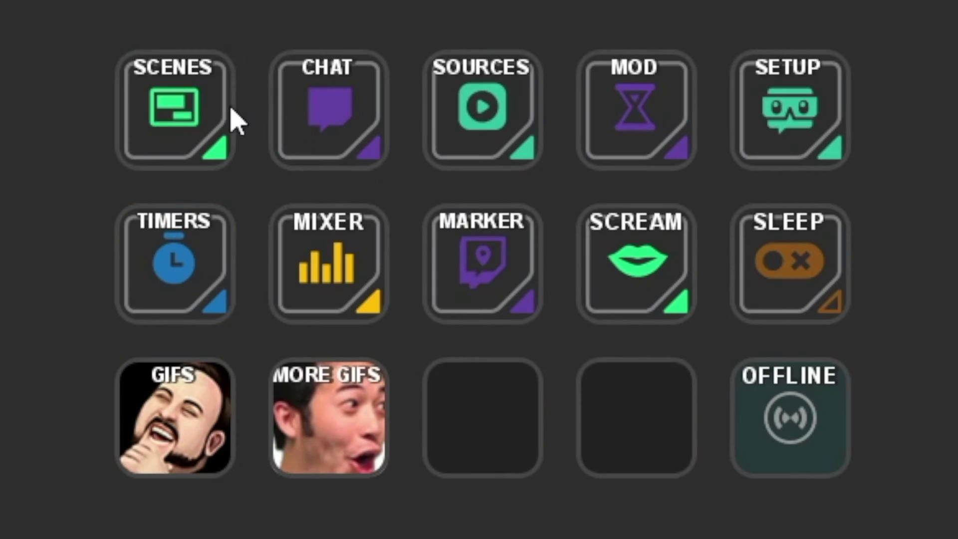
Inspect the MARKER key and the SCREAM multi-action's Chat Message step
{"action": "left_click", "coordinate": [511, 272]}
{"action": "left_click", "coordinate": [650, 267]}
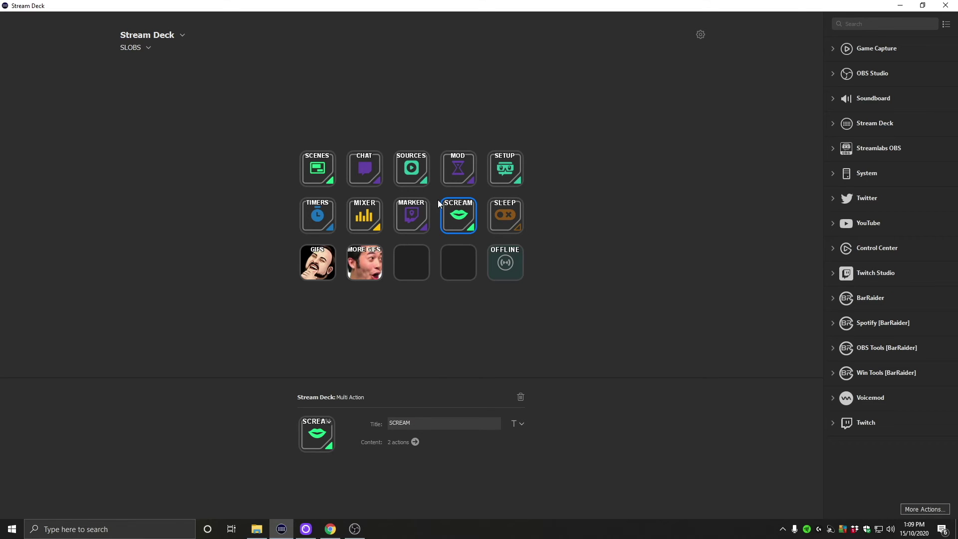
{"action": "double_click", "coordinate": [637, 263]}
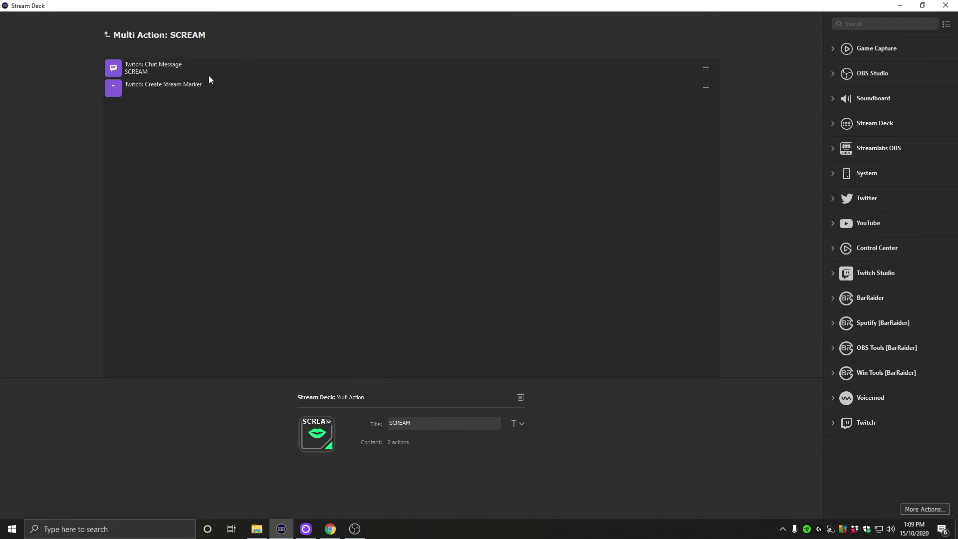
{"action": "left_click", "coordinate": [175, 69]}
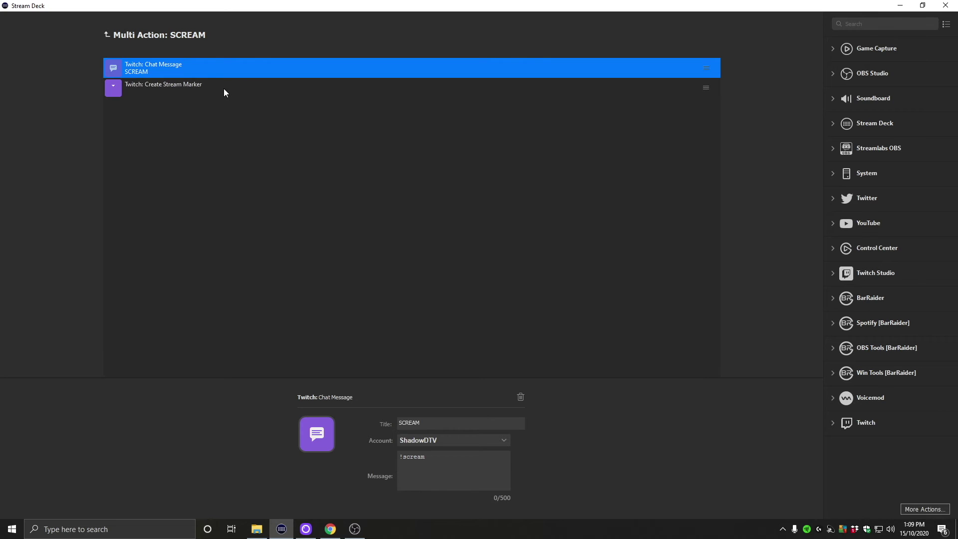
{"action": "left_click", "coordinate": [110, 36]}
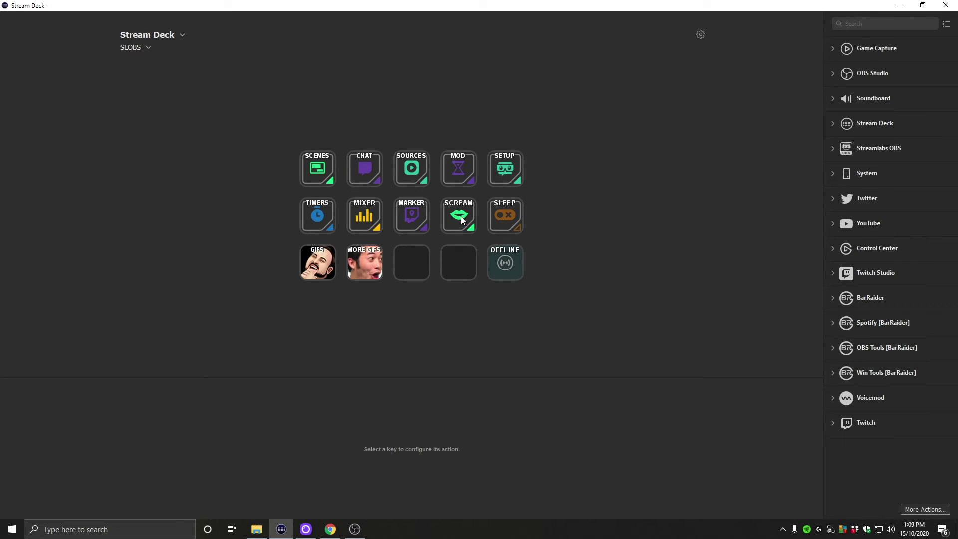
Check the SLEEP and OFFLINE keys, then open the GIFS folder
{"action": "left_click", "coordinate": [503, 216]}
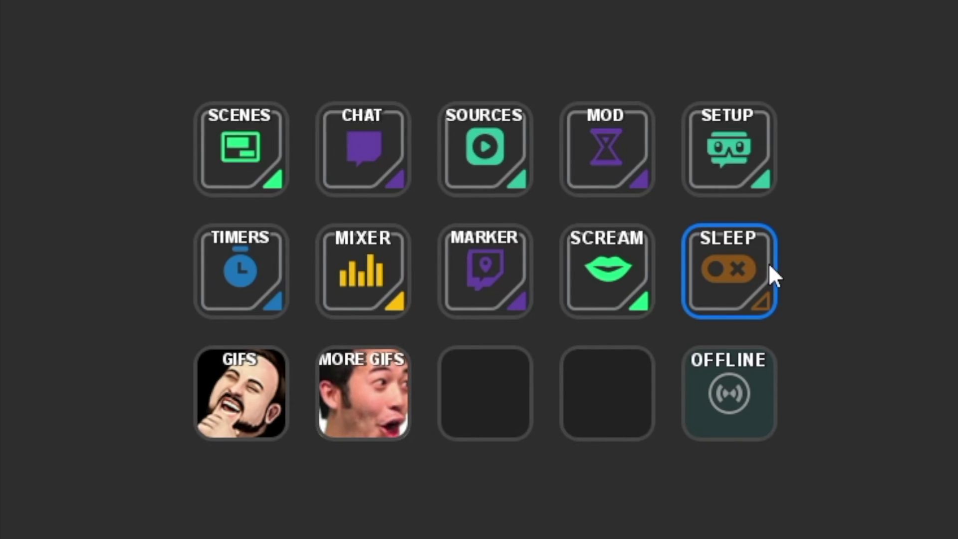
{"action": "left_click", "coordinate": [732, 390]}
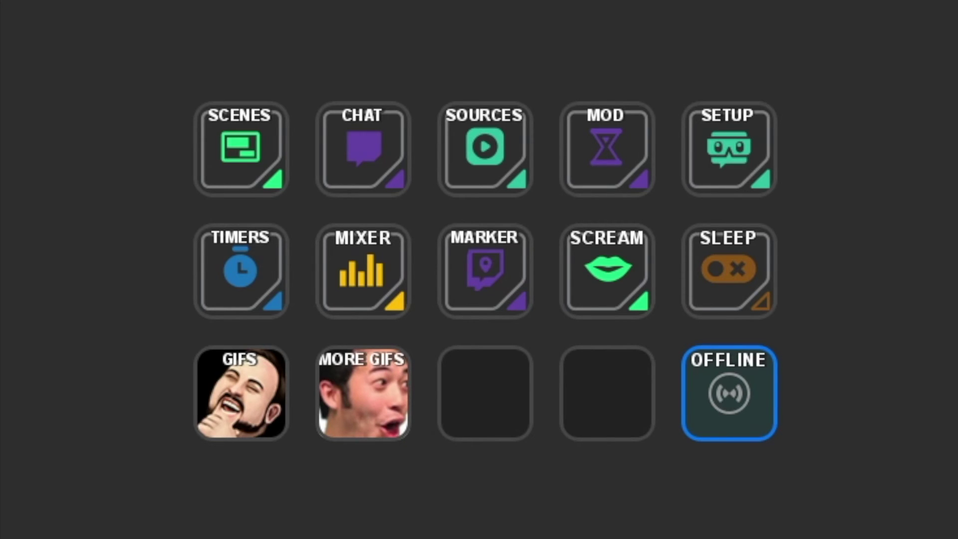
{"action": "double_click", "coordinate": [265, 376]}
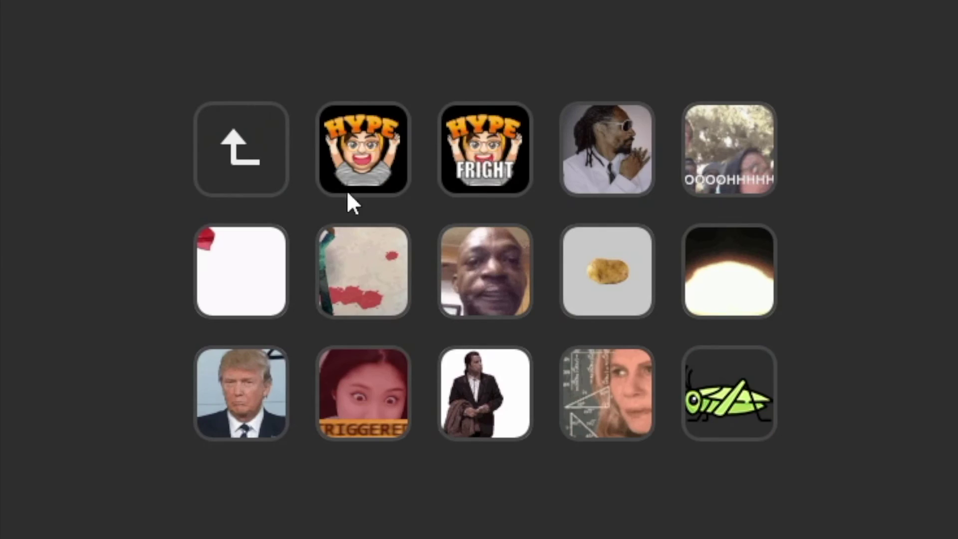
Open MORE GIFS, view the chat messages of the clapping, troll face, confused woman and DEAD BODY GIF keys, then go back
{"action": "left_click", "coordinate": [225, 140]}
{"action": "double_click", "coordinate": [348, 414]}
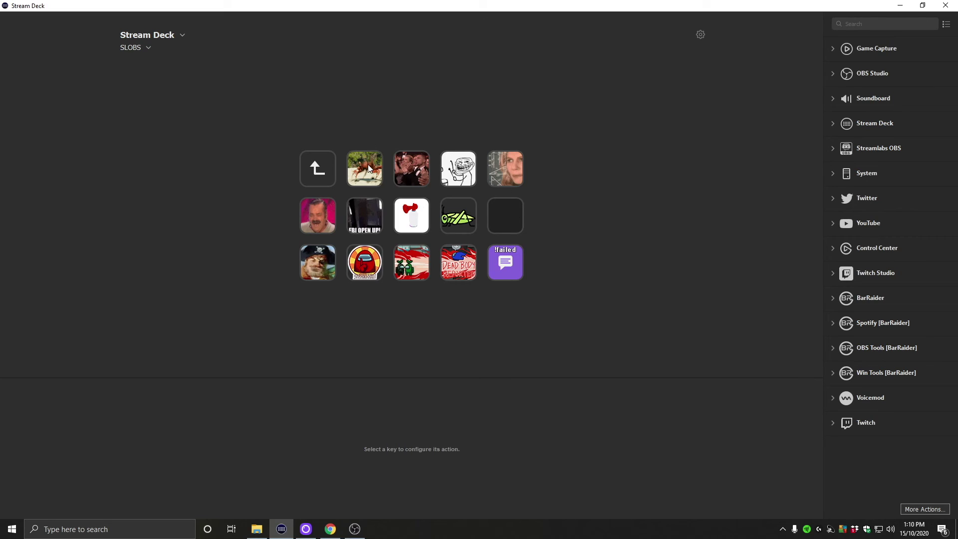
{"action": "left_click", "coordinate": [370, 169]}
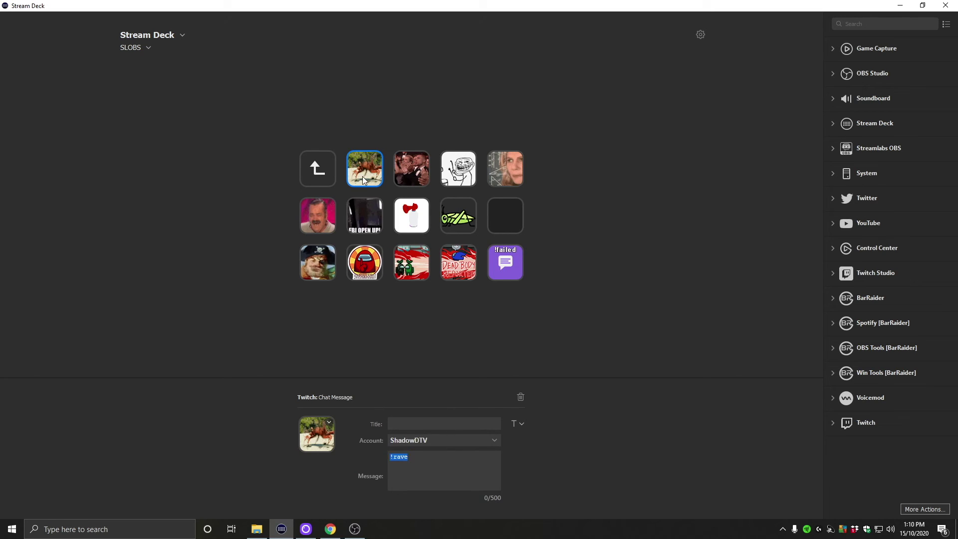
{"action": "left_click", "coordinate": [407, 161]}
{"action": "left_click", "coordinate": [458, 166]}
{"action": "left_click", "coordinate": [522, 171]}
{"action": "left_click", "coordinate": [447, 256]}
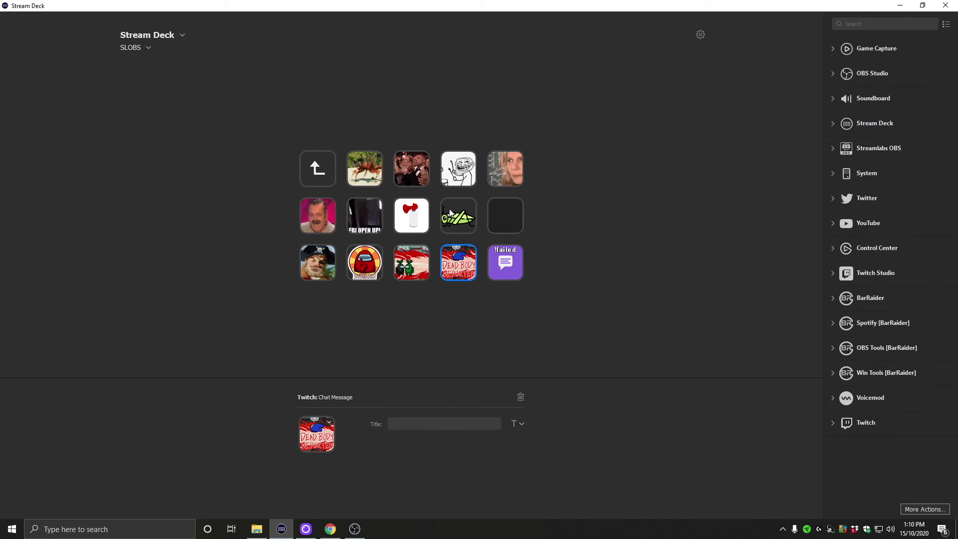
{"action": "left_click", "coordinate": [322, 170]}
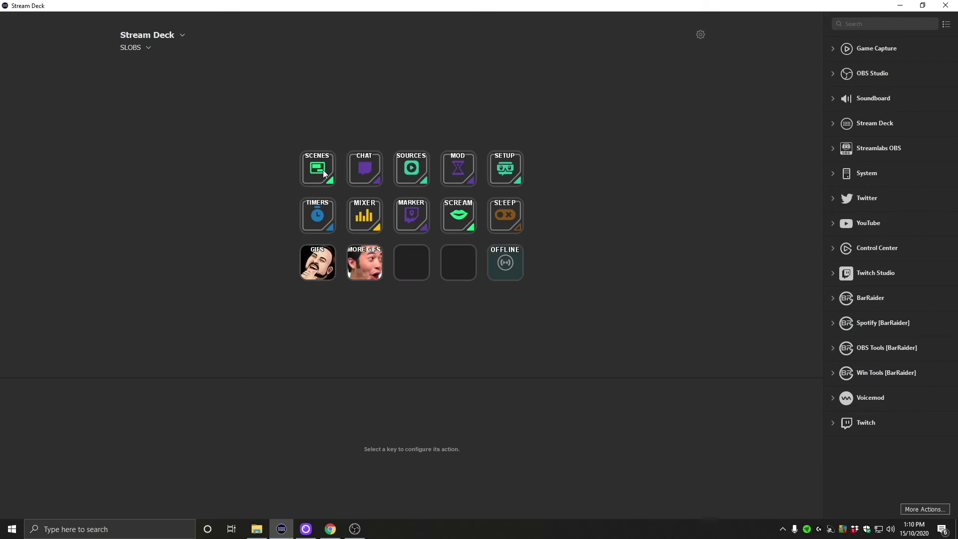